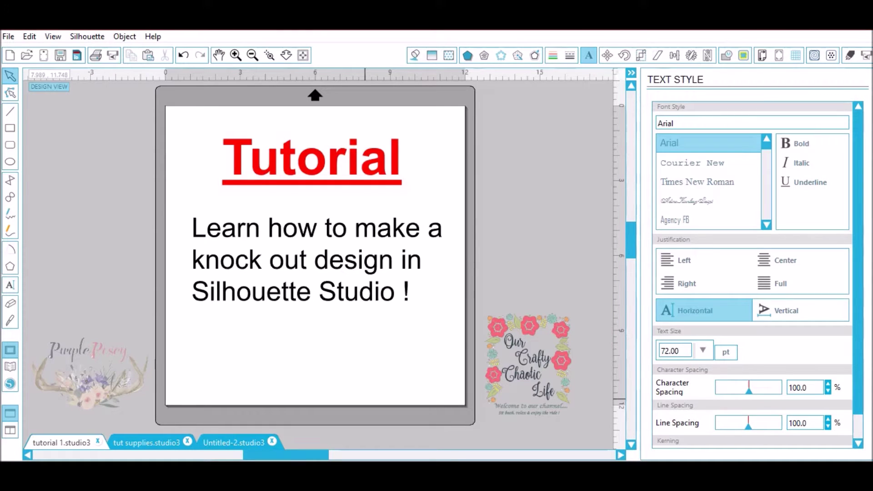
Step: Look over the tut supplies document, then switch to the blank Untitled-2 design
click(157, 445)
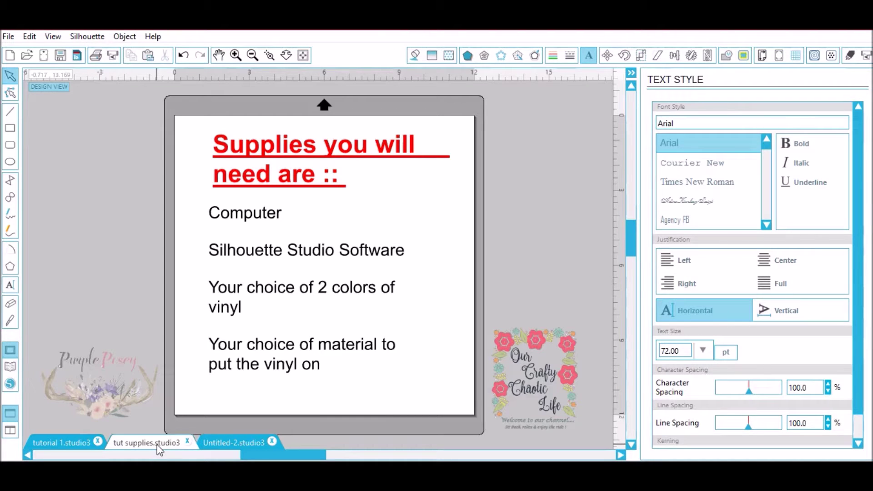
click(213, 446)
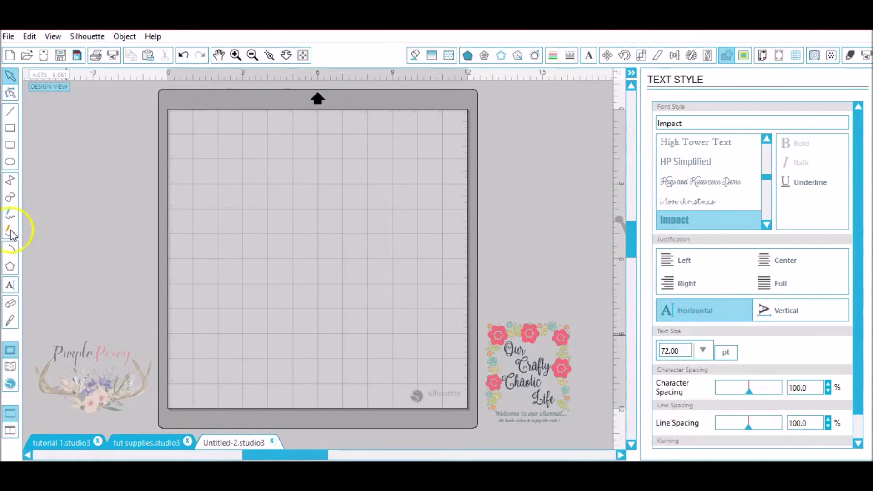
Step: Add a text object in Impact reading 'DRAMA' on one line and 'QUEEN' below it
click(11, 285)
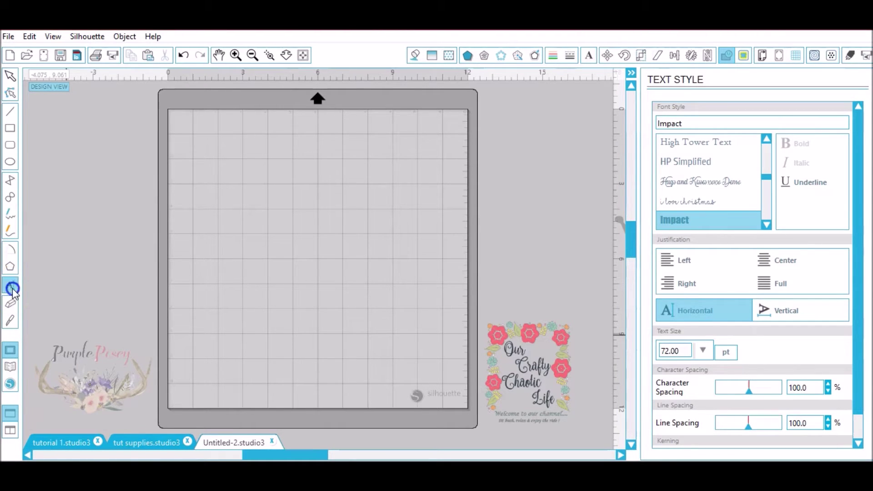
click(254, 196)
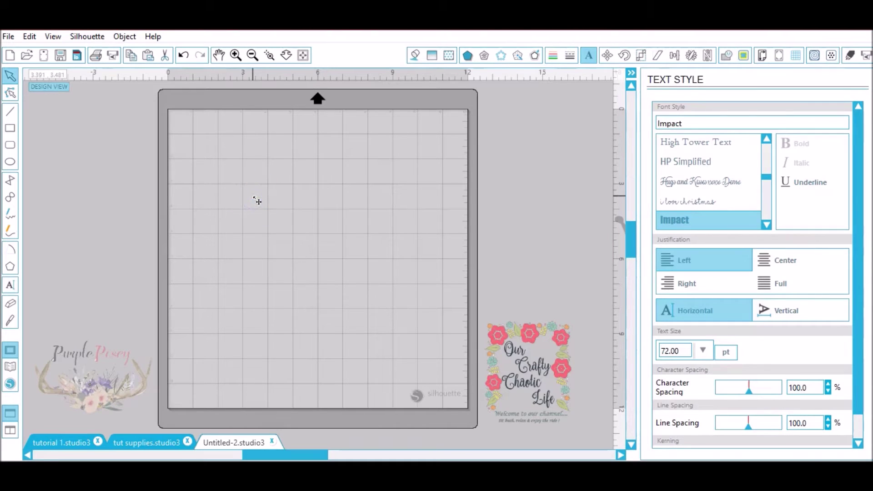
click(662, 223)
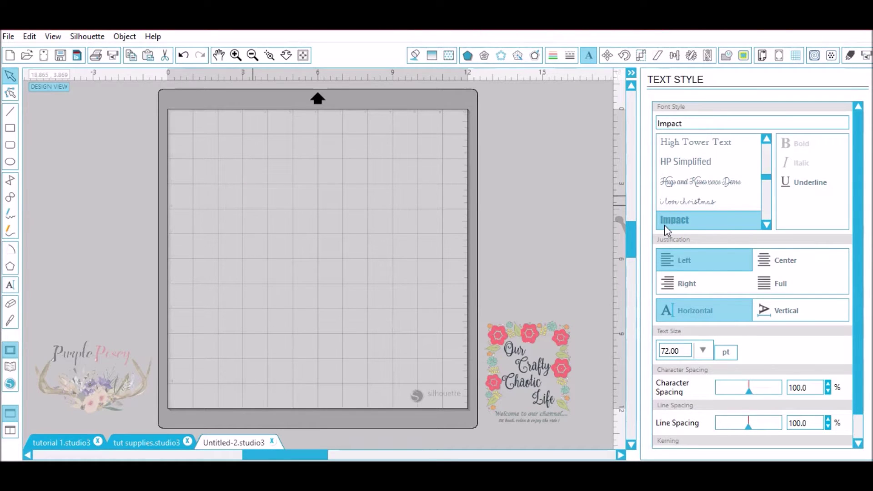
click(711, 223)
text(DR)
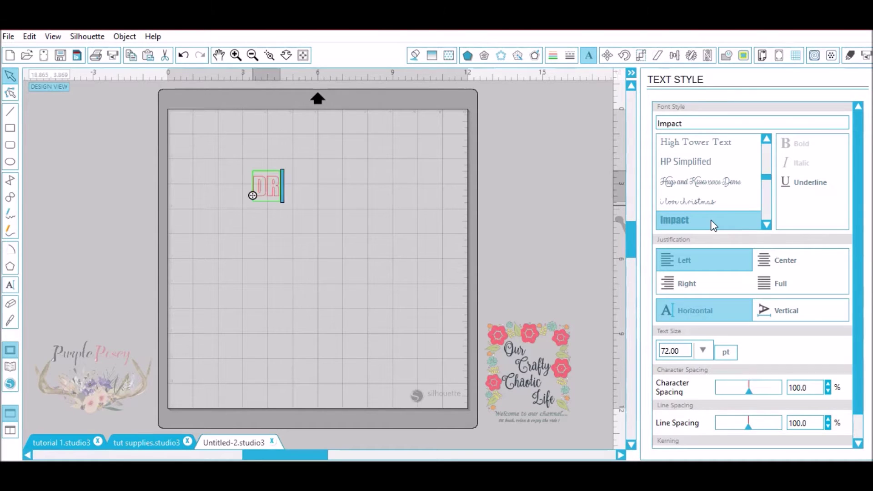
text(AMA)
key(Return)
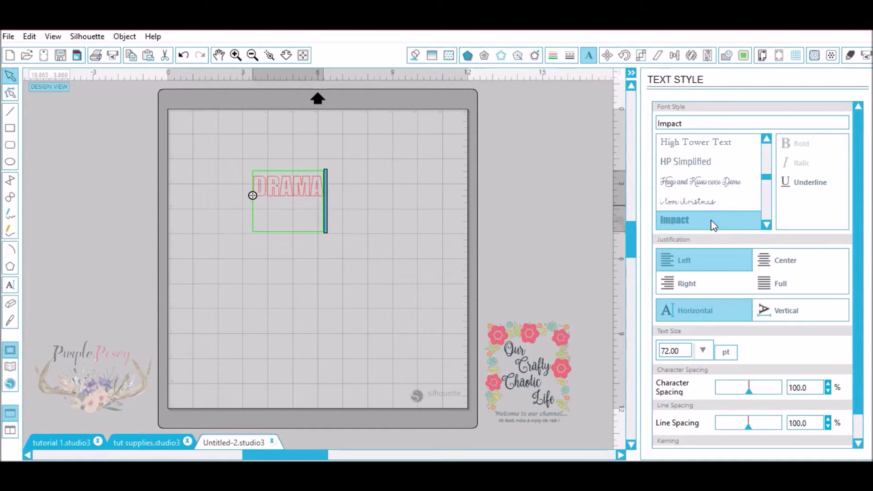
text(QUEEN)
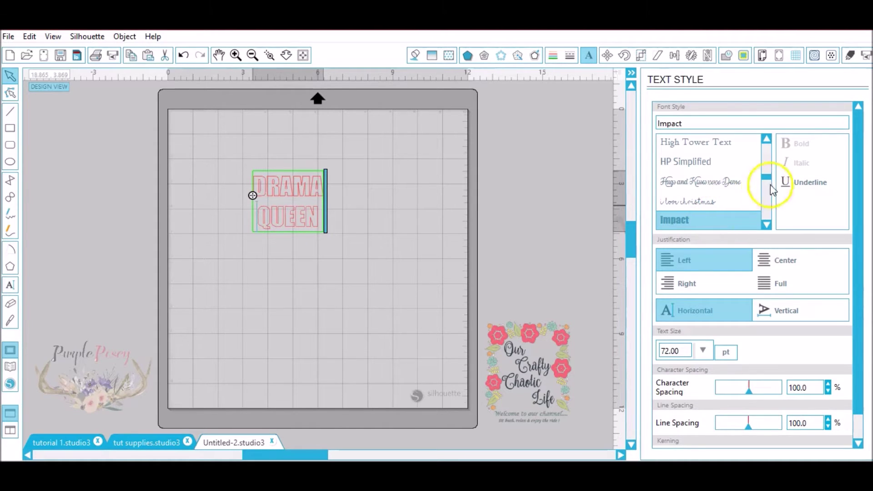
Step: Scale DRAMA QUEEN to about 207.5 pt, centre it, and tighten line spacing to 68.4%
click(425, 217)
click(318, 223)
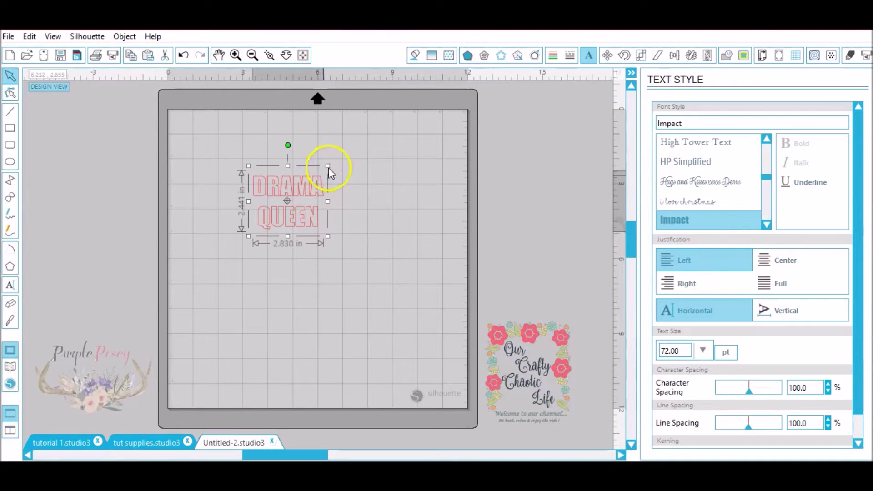
drag(330, 166, 591, 182)
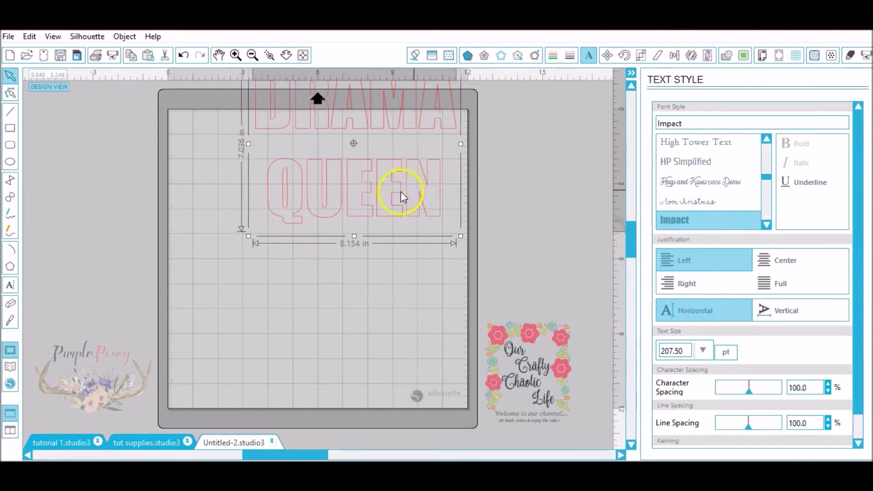
drag(399, 195, 365, 271)
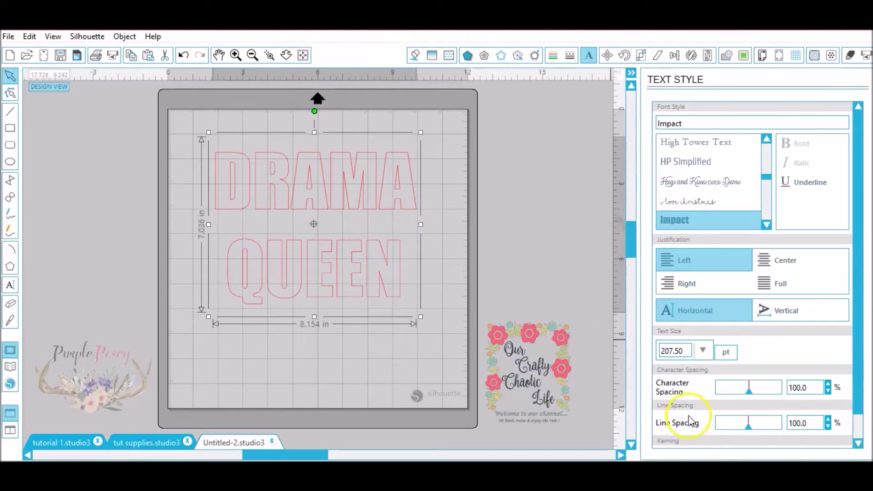
drag(748, 430, 738, 431)
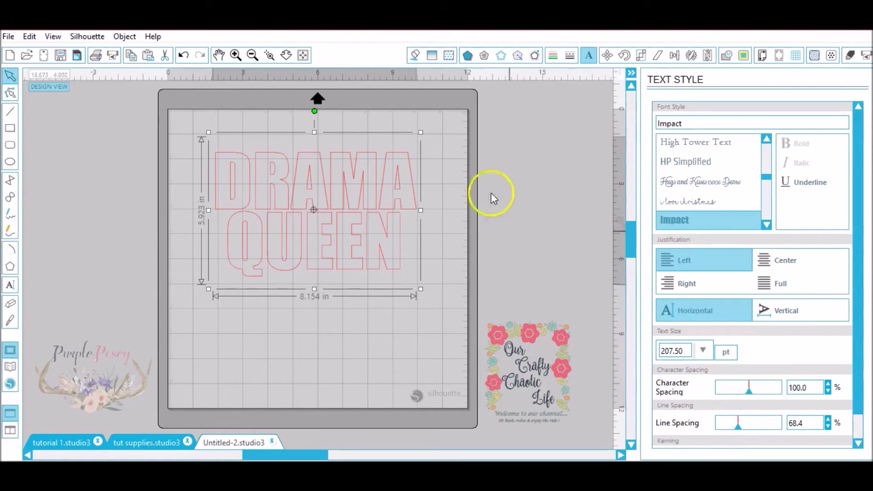
Step: Give DRAMA QUEEN a solid pink fill and a transparent outline
click(414, 55)
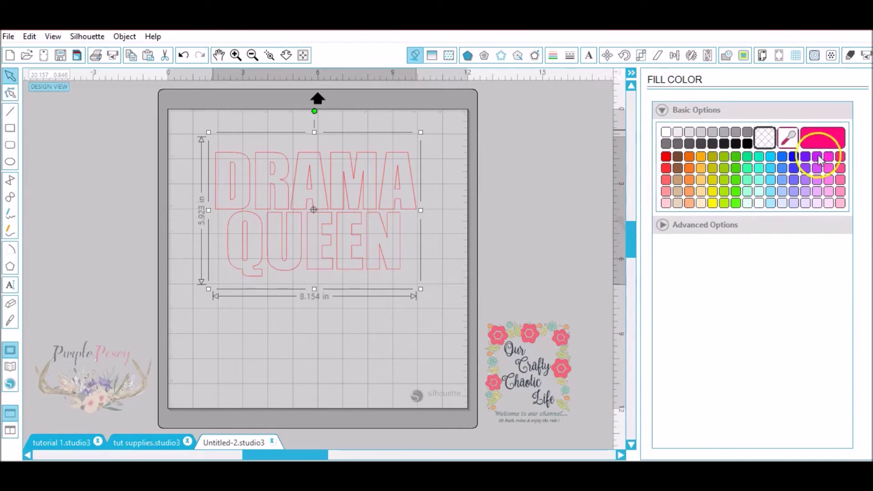
click(821, 138)
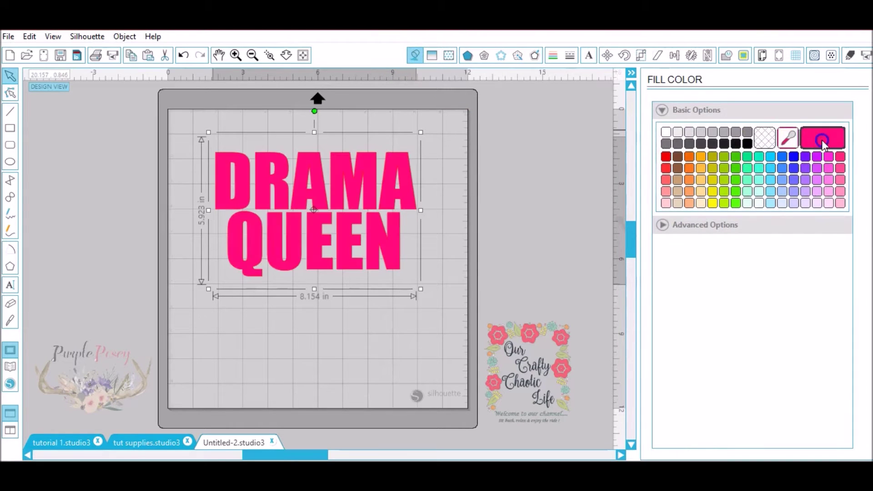
click(553, 55)
click(761, 139)
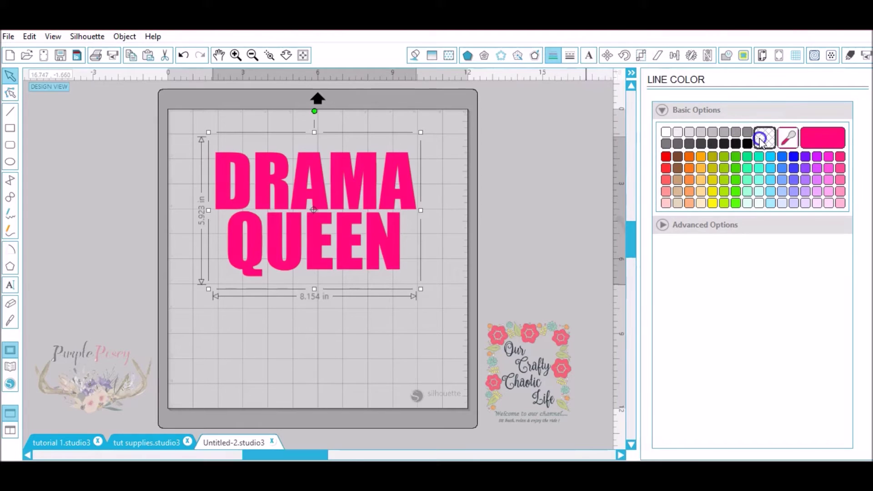
click(535, 236)
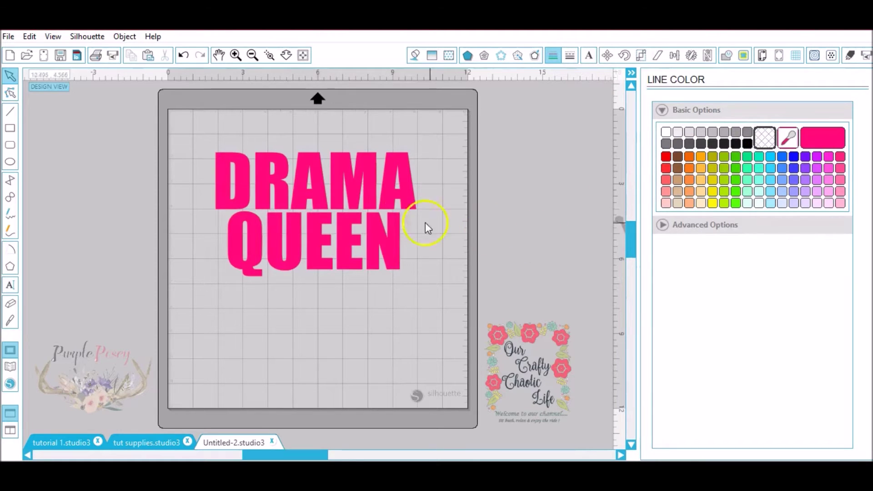
Step: Move the black crown onto DRAMA QUEEN, bring it to front, and centre it over both lines
click(369, 200)
drag(615, 224, 489, 199)
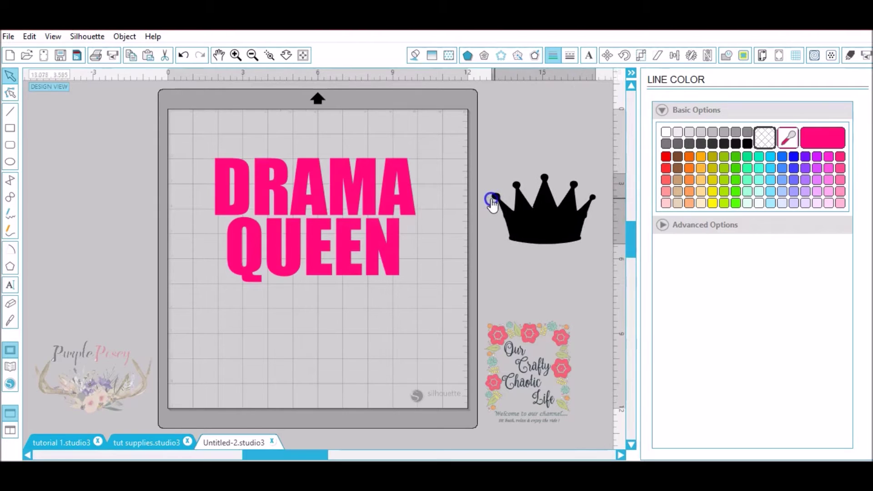
click(540, 228)
drag(540, 228, 538, 229)
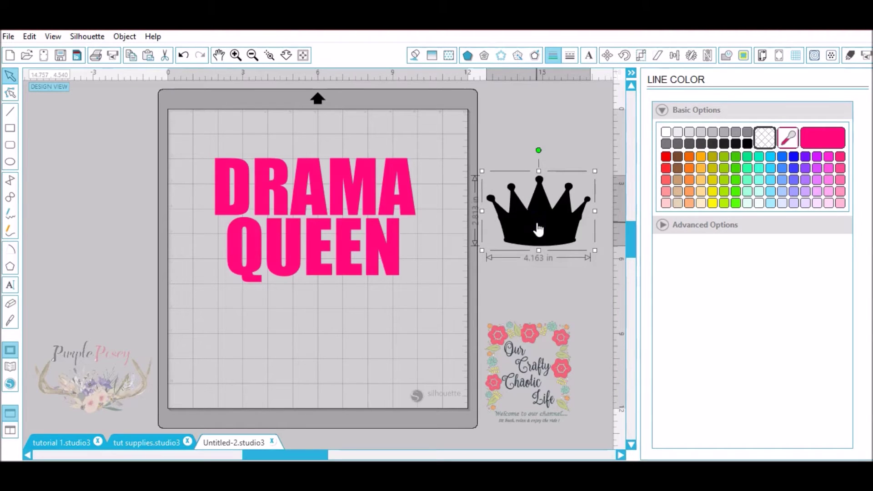
drag(538, 229, 319, 231)
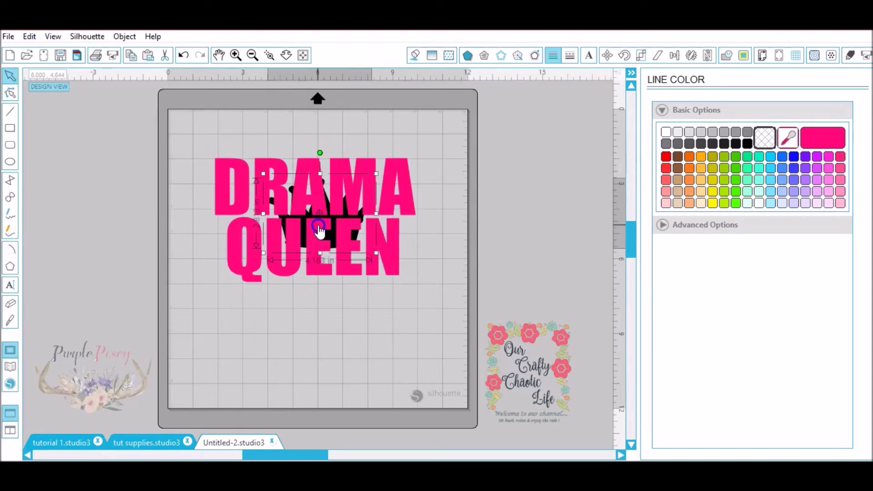
right_click(332, 235)
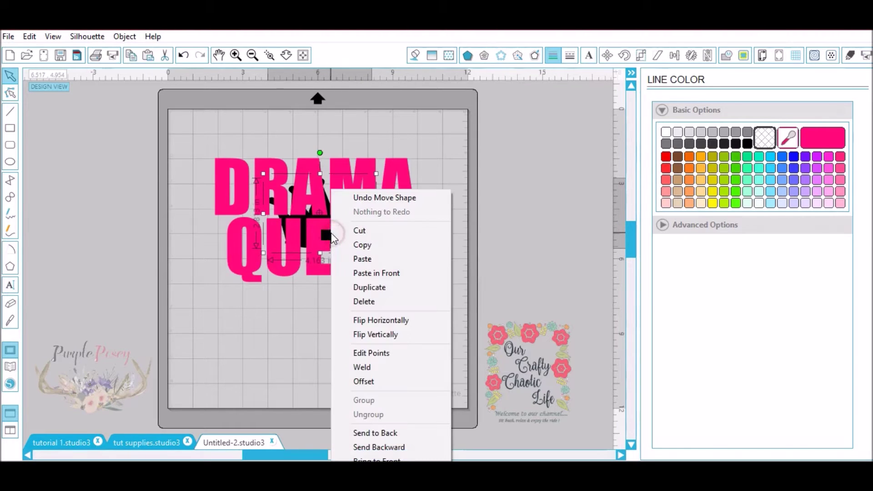
click(377, 460)
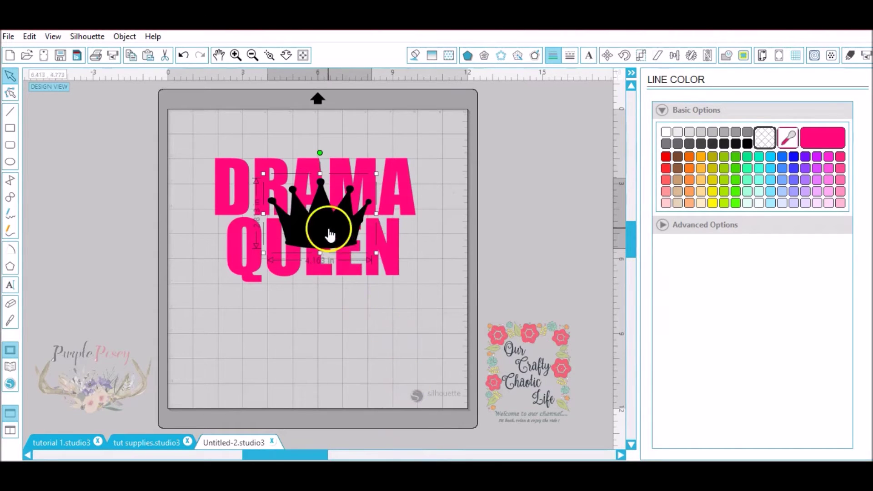
mouse_move(330, 234)
mouse_down()
mouse_move(323, 246)
mouse_move(318, 232)
mouse_move(325, 245)
mouse_up()
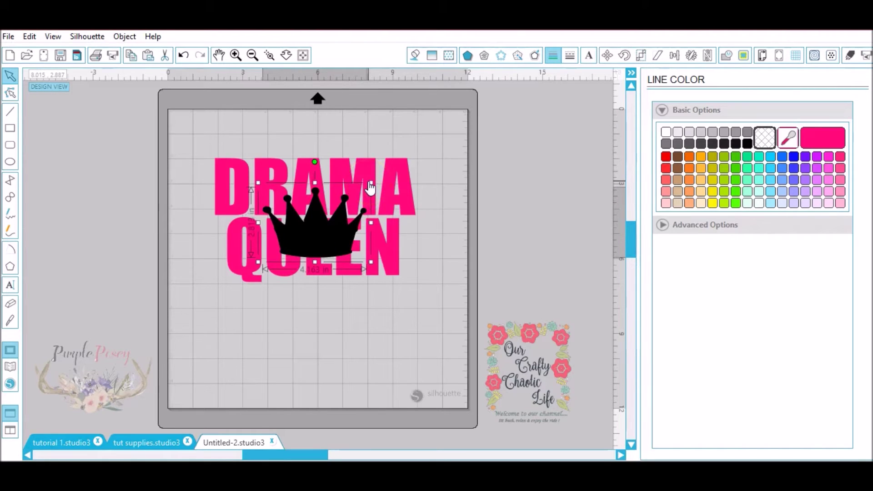
click(429, 232)
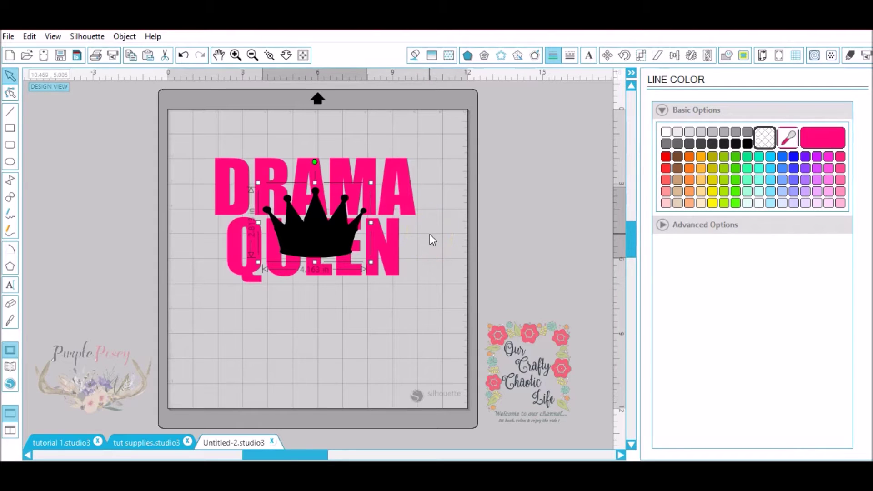
click(429, 234)
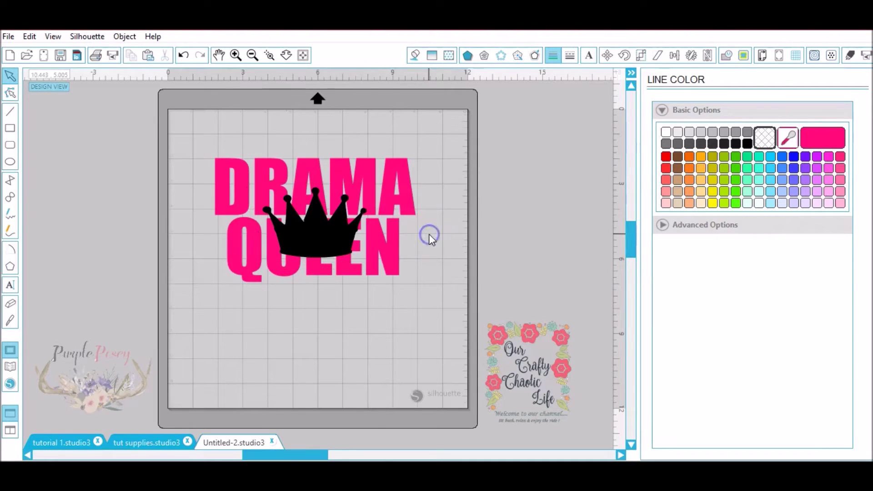
Step: Duplicate the text and crown together and park the copy left of the mat
drag(434, 146, 234, 288)
right_click(328, 237)
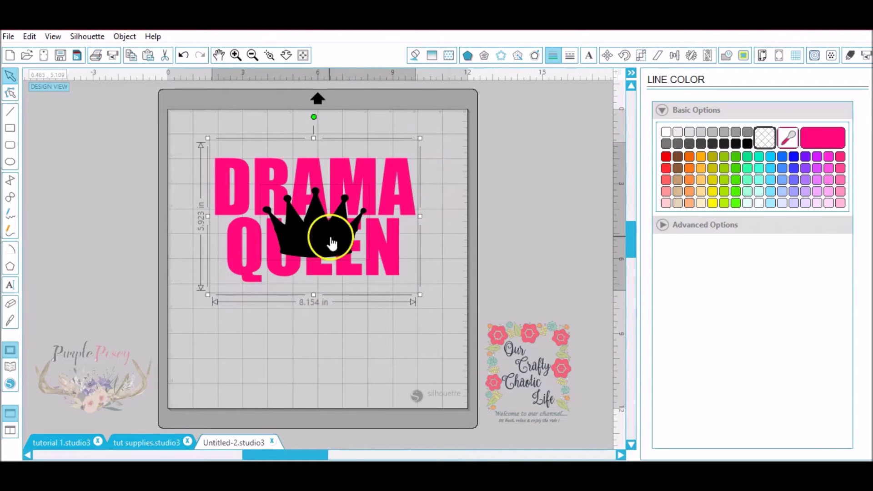
click(350, 239)
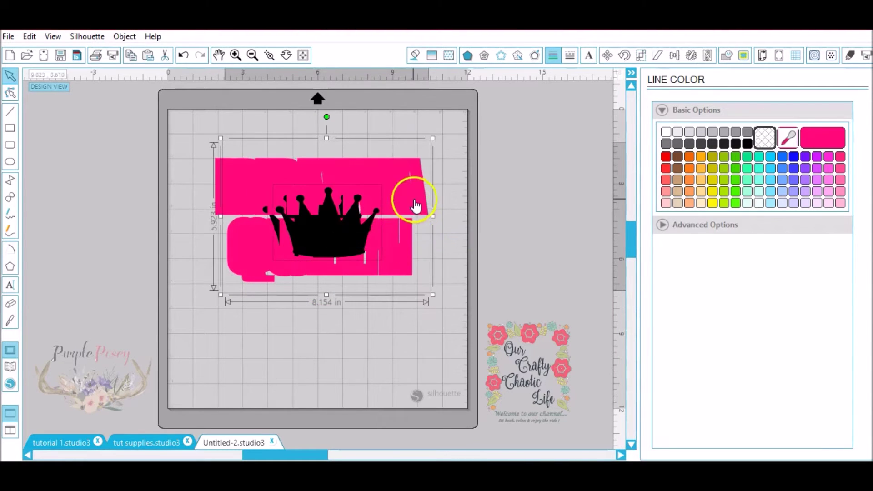
drag(407, 207, 128, 196)
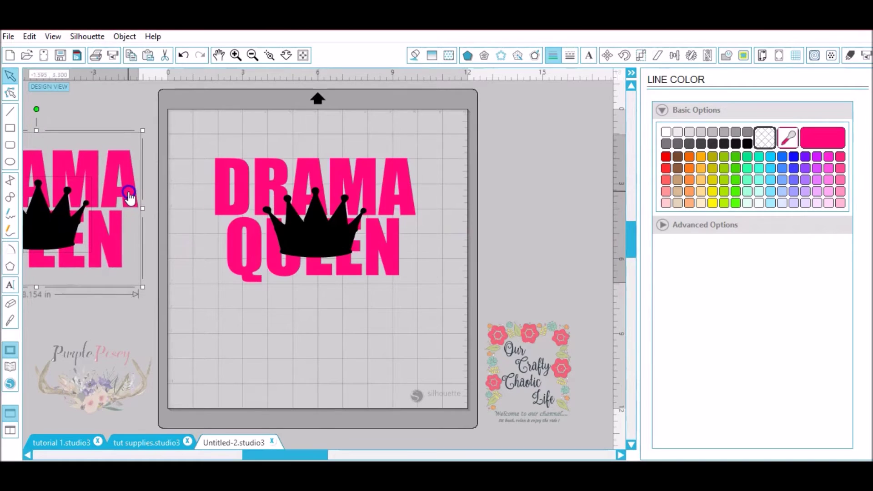
click(433, 160)
Step: Crop the original text with the crown, group the resulting crown pieces, and move them lower
drag(438, 131, 216, 294)
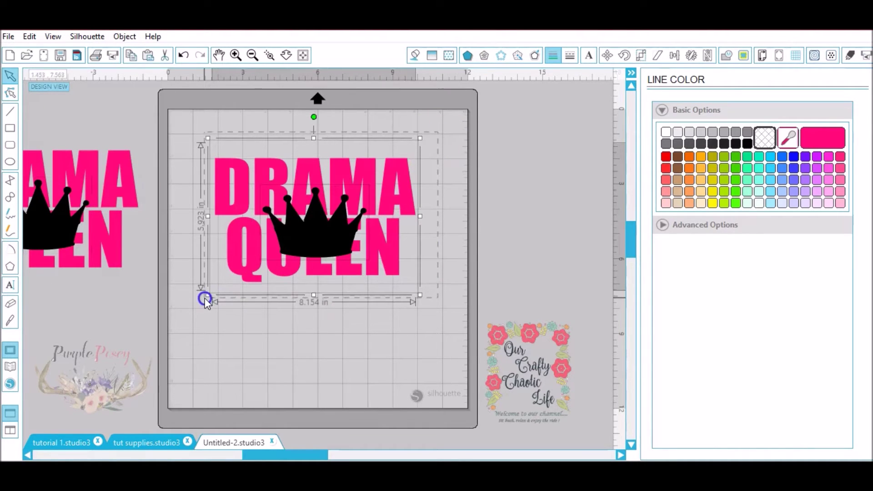
click(731, 57)
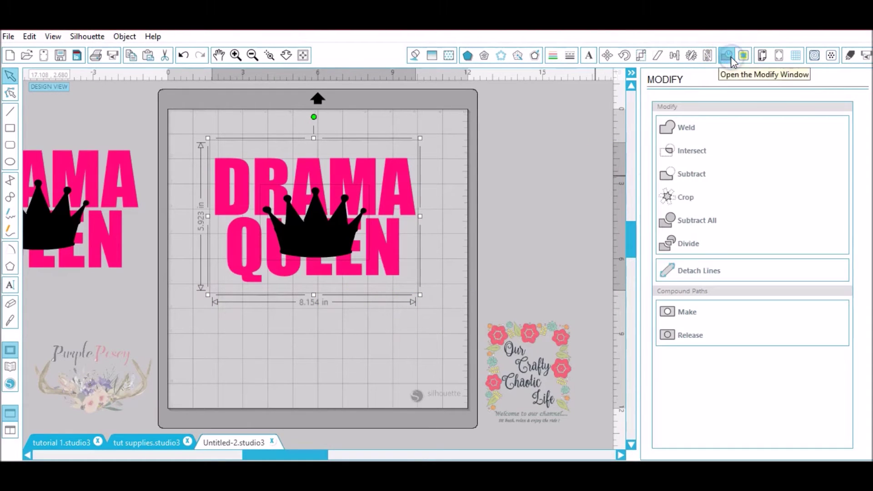
click(685, 199)
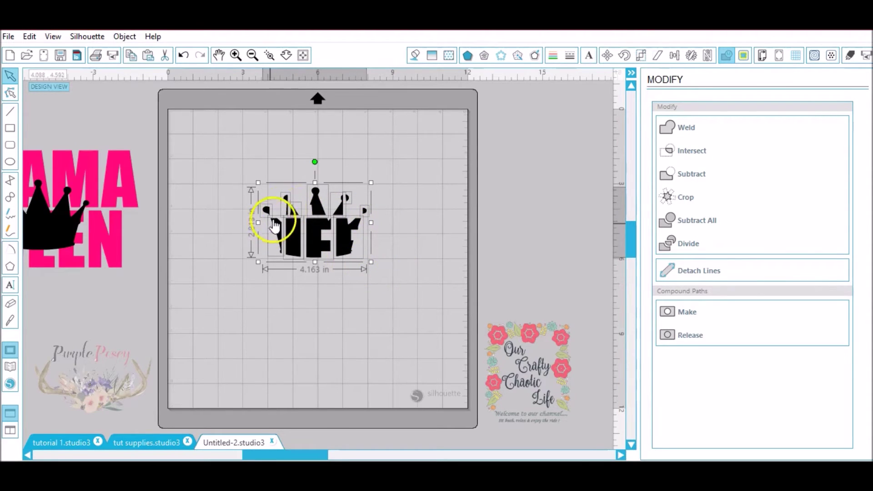
right_click(344, 233)
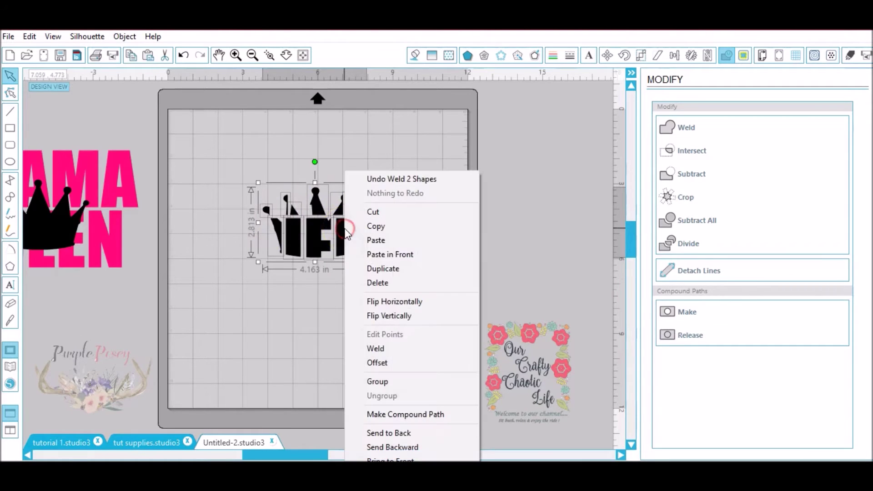
click(377, 381)
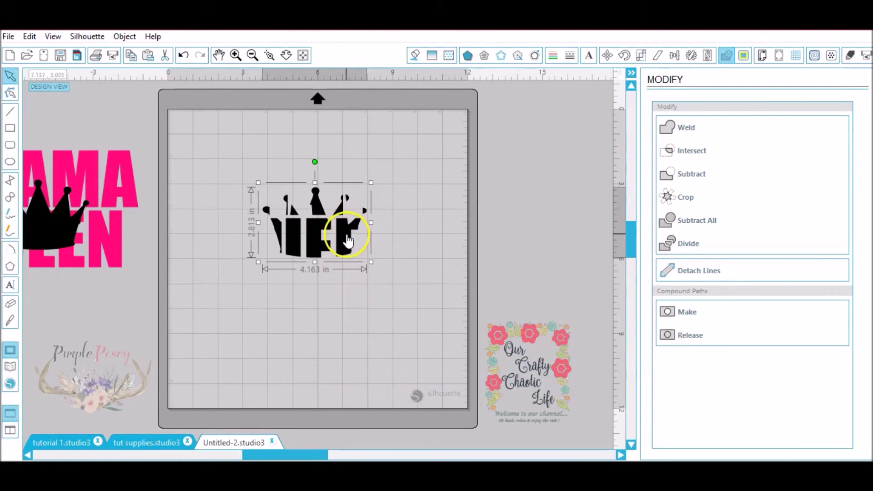
drag(348, 239, 350, 363)
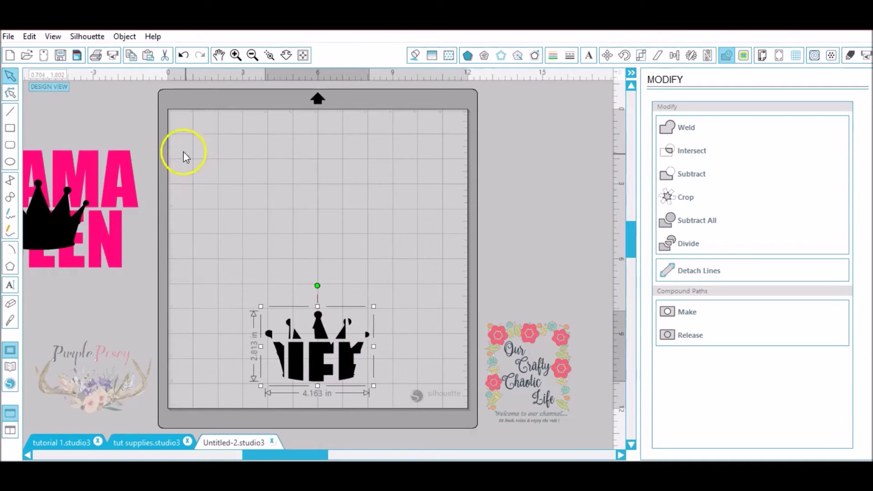
click(82, 259)
Step: Subtract the crown from the DRAMA QUEEN copy, group the pieces, and place the black crown over QUEEN
drag(50, 241, 332, 244)
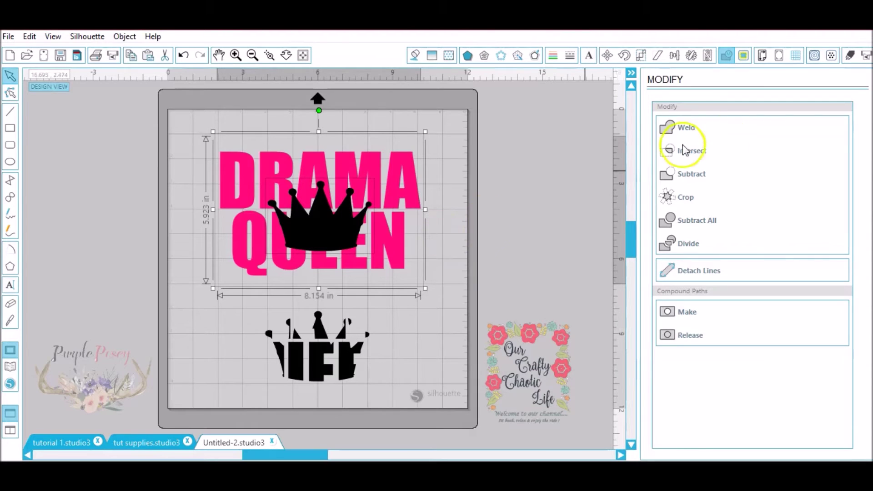
click(701, 177)
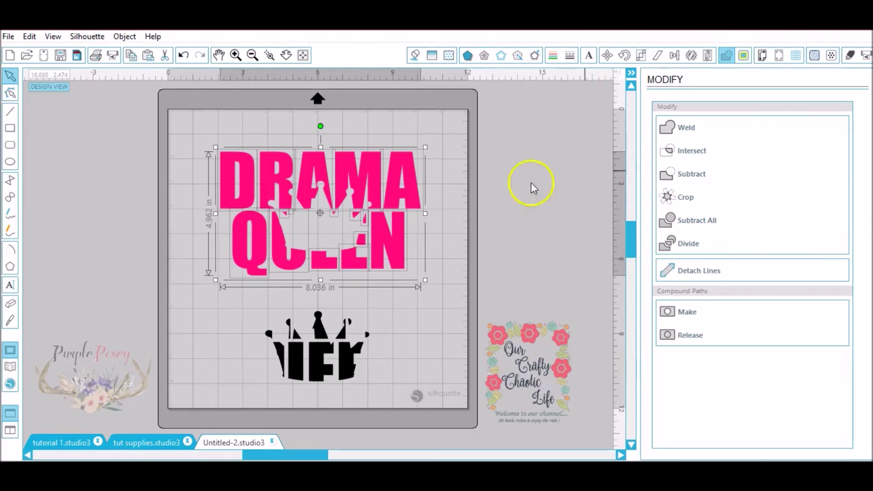
click(384, 240)
right_click(383, 246)
click(419, 367)
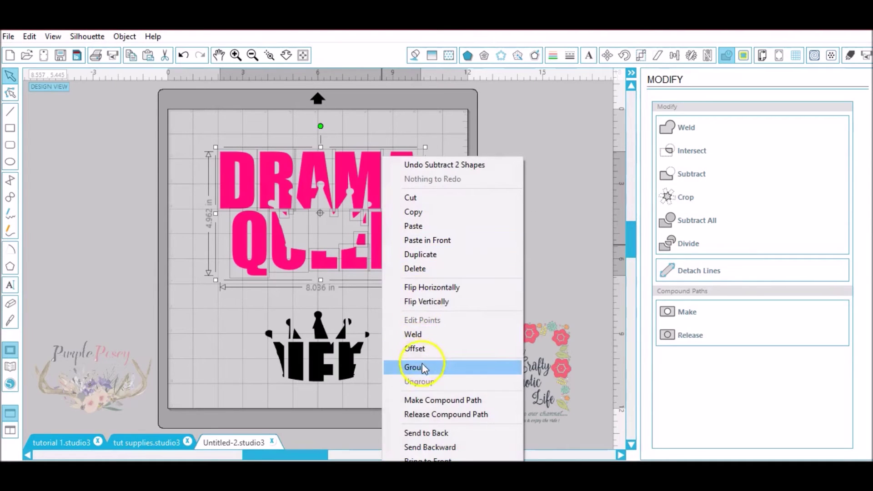
drag(340, 365, 347, 235)
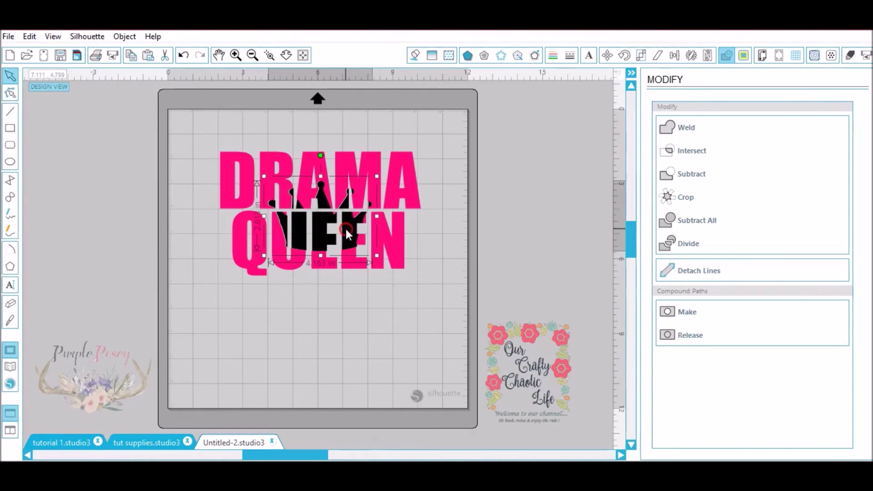
right_click(345, 228)
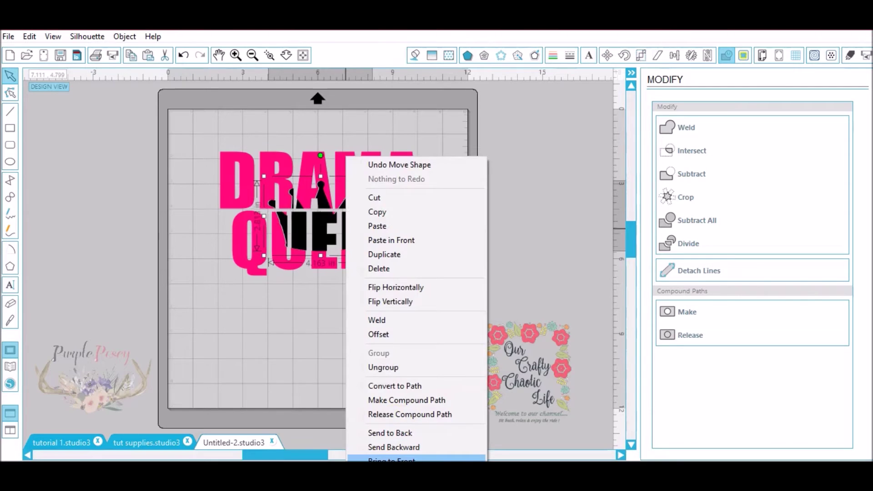
Step: Bring the black crown to front, zoom in, and nudge it down into the knocked-out outline
click(391, 458)
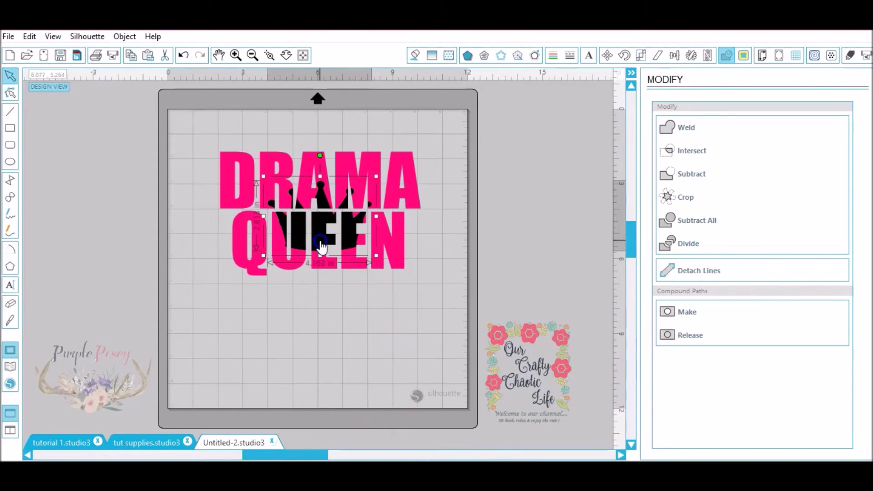
click(269, 55)
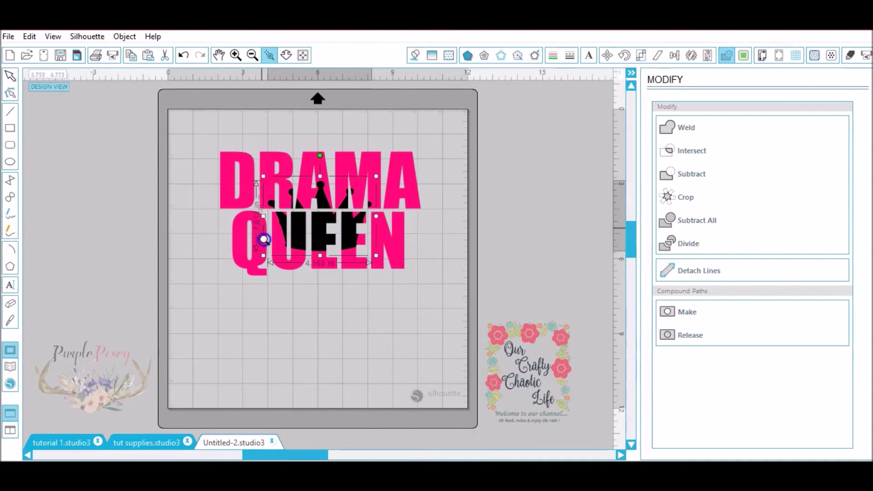
drag(264, 239, 394, 267)
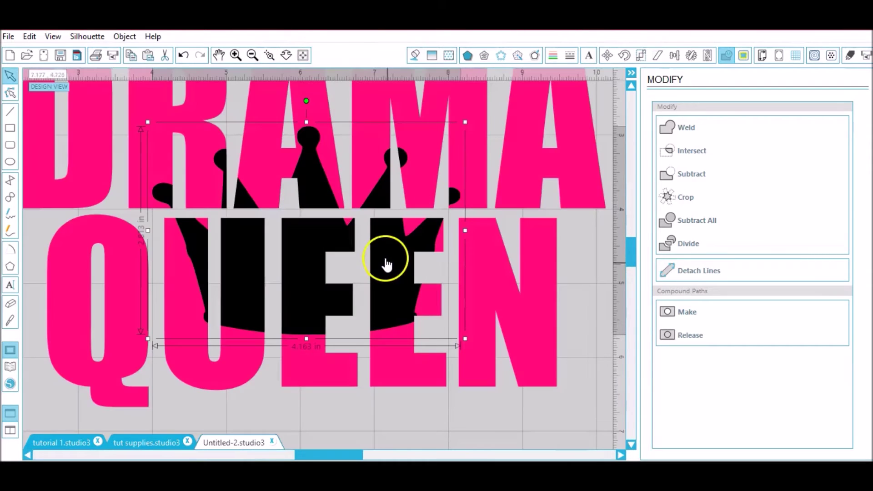
click(425, 234)
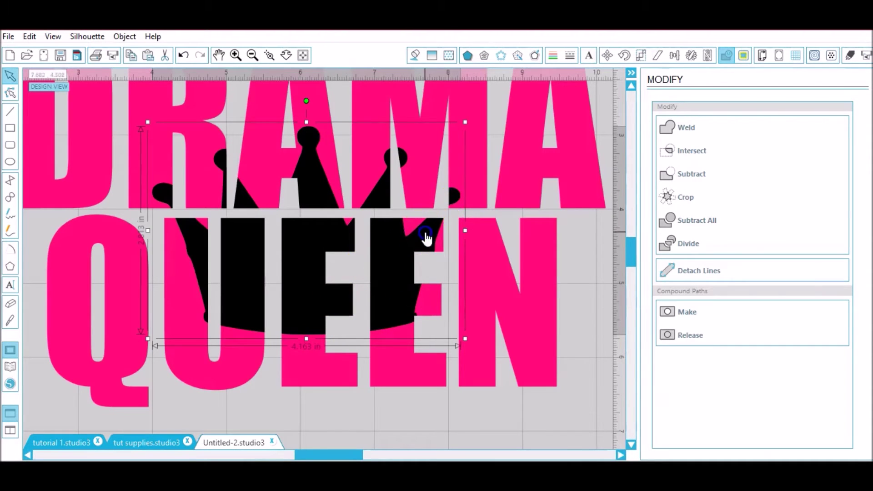
drag(425, 235, 425, 237)
click(400, 162)
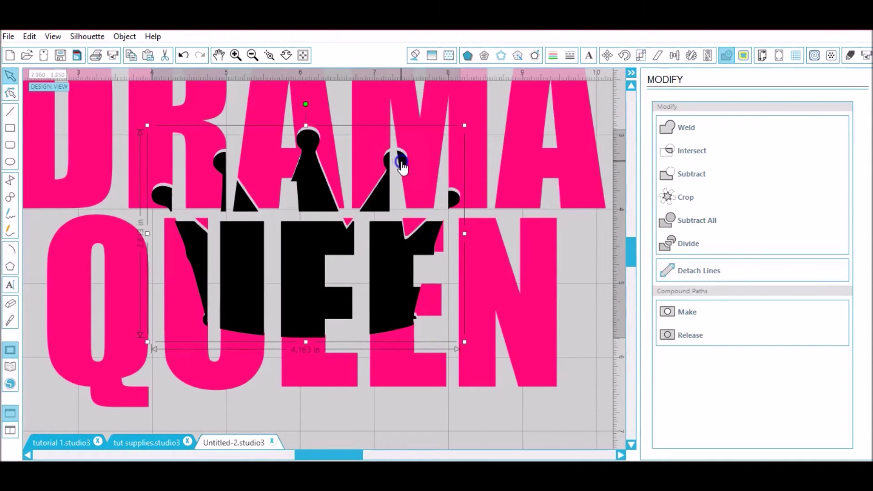
Step: Fit the mat in view and shift the 8.036 x 4.962 in crown-and-text design slightly lower
click(303, 57)
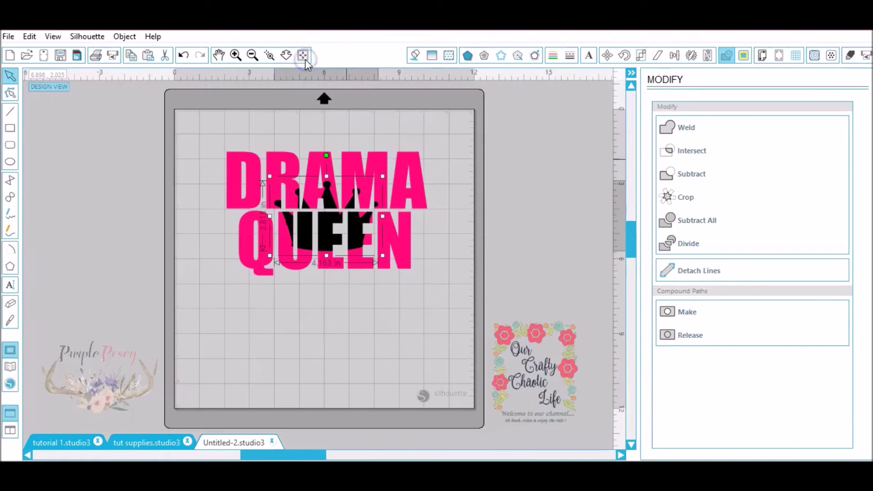
click(457, 199)
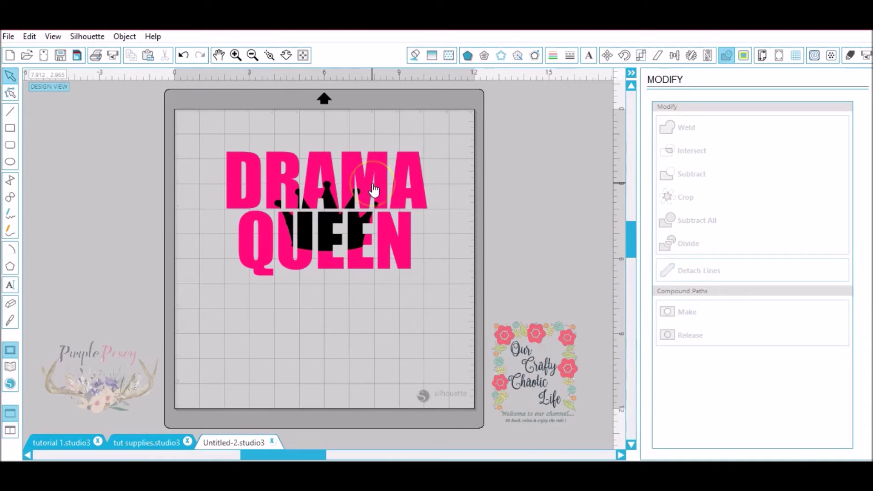
click(324, 290)
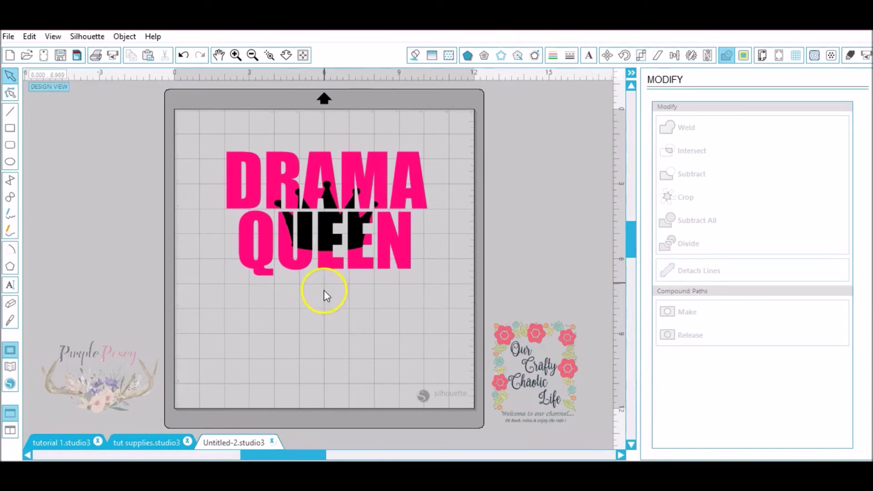
click(323, 289)
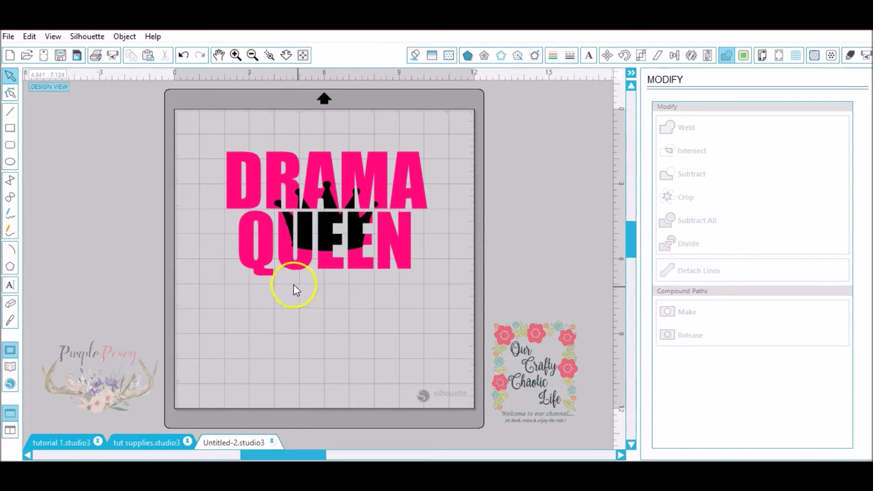
drag(224, 130, 433, 283)
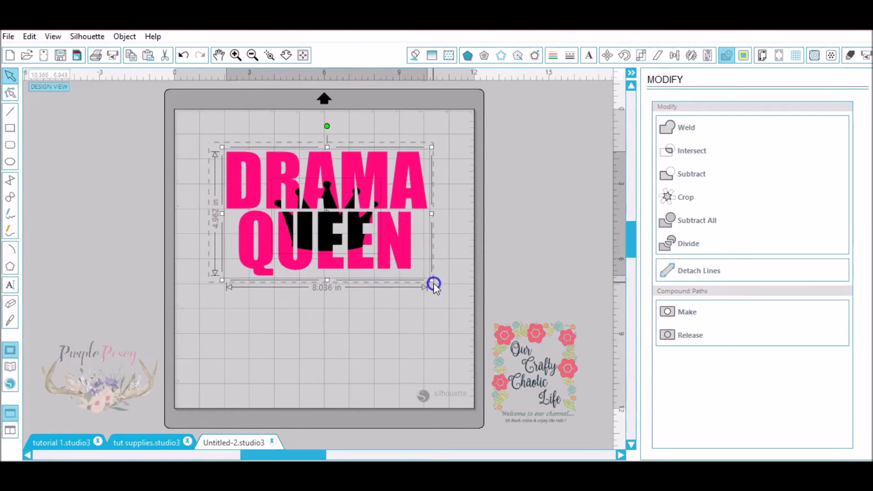
drag(356, 243, 355, 256)
Step: Draw a small square near the mat's top-left corner
click(192, 245)
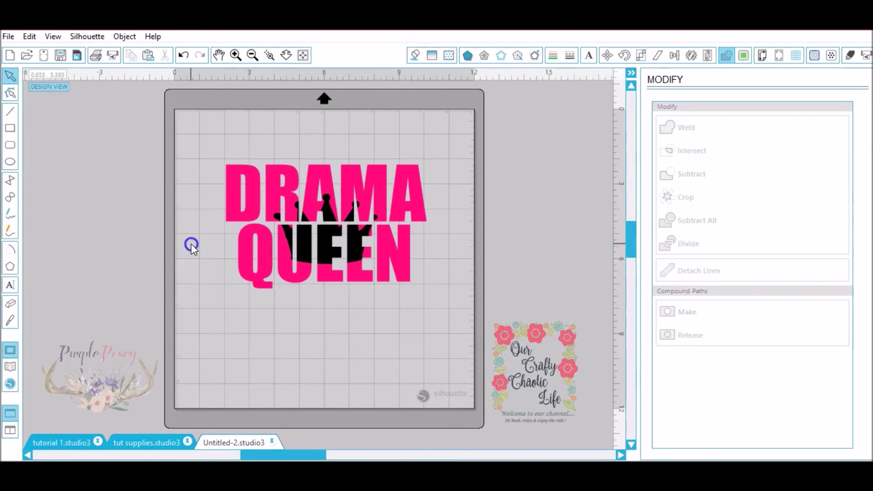
click(10, 131)
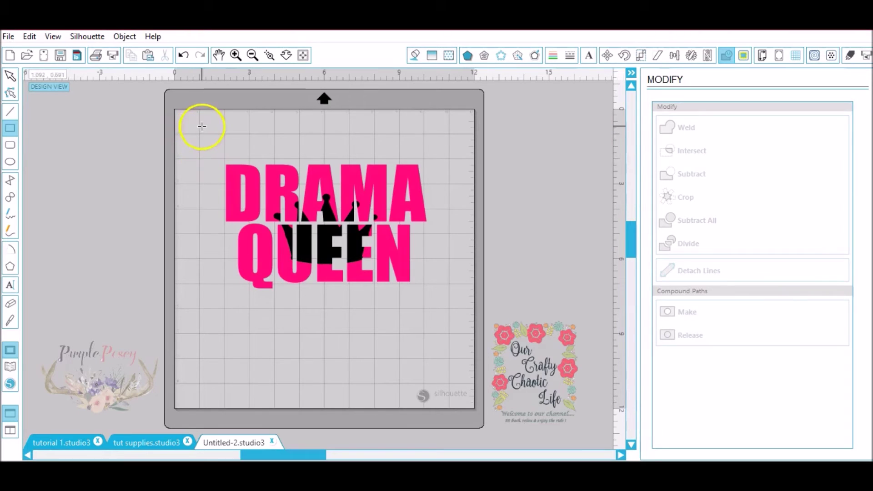
drag(203, 127, 220, 142)
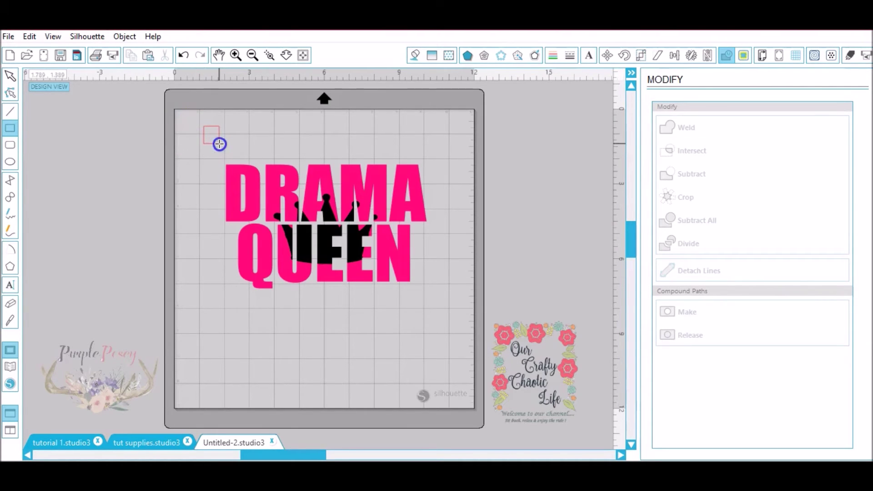
click(10, 78)
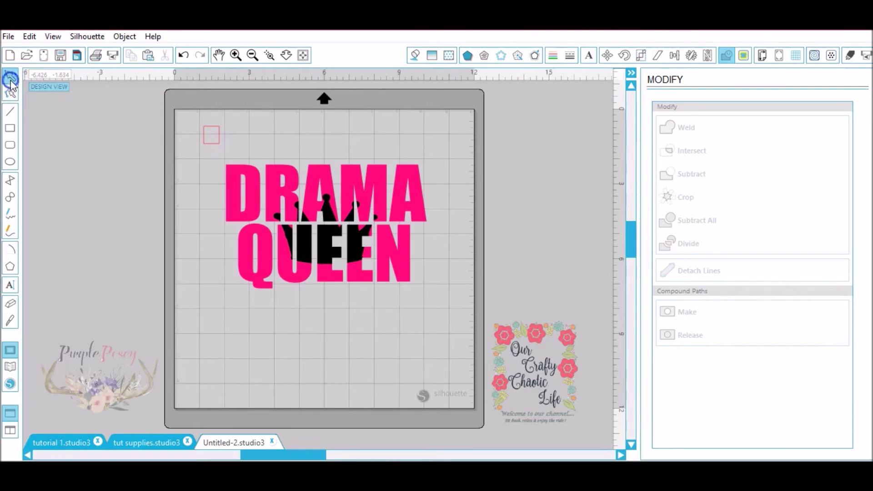
Step: Duplicate the square, place the copy near the top-right, and select both squares
click(215, 142)
right_click(218, 144)
click(249, 244)
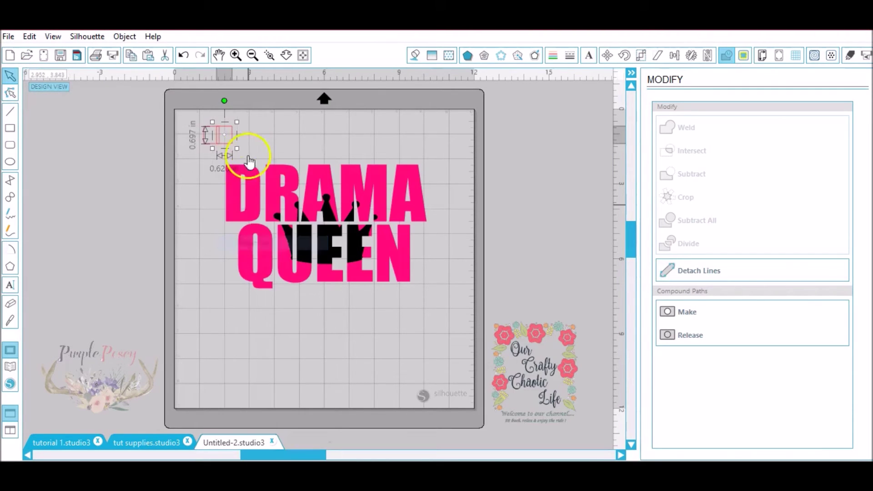
drag(228, 140, 300, 136)
drag(360, 154, 432, 140)
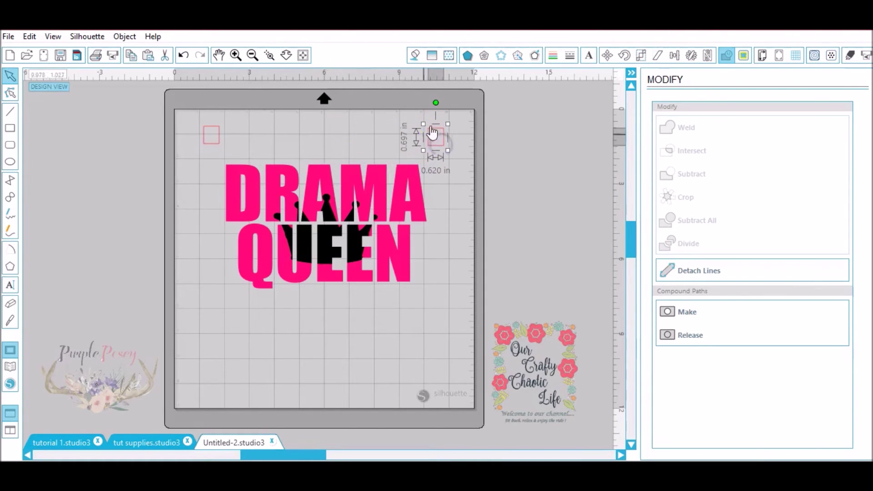
drag(293, 144, 195, 148)
click(674, 57)
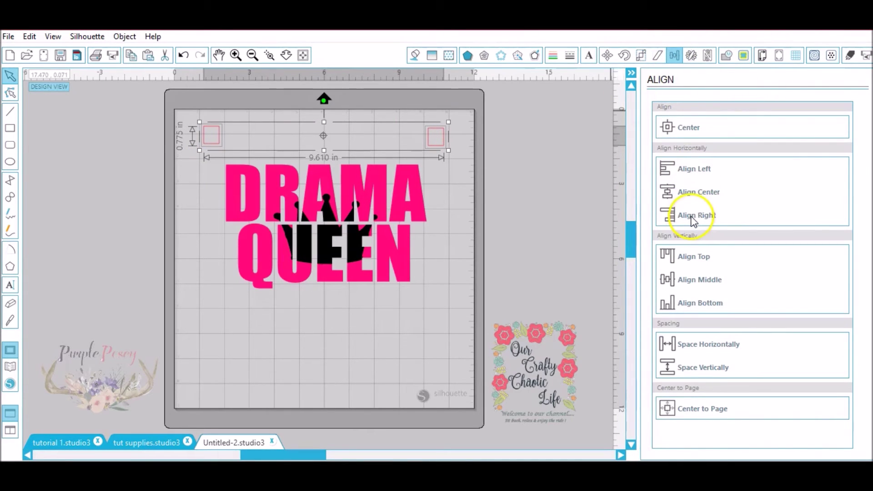
Step: Align the two squares to the middle and group them together
click(691, 281)
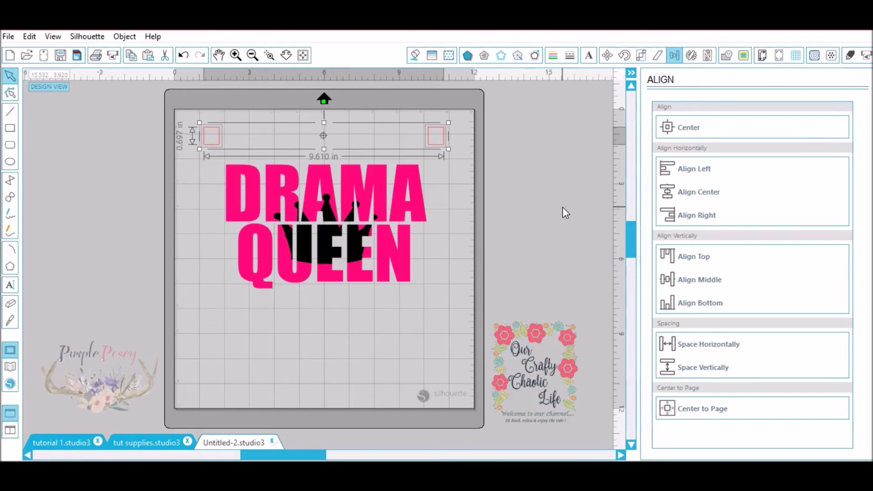
right_click(444, 140)
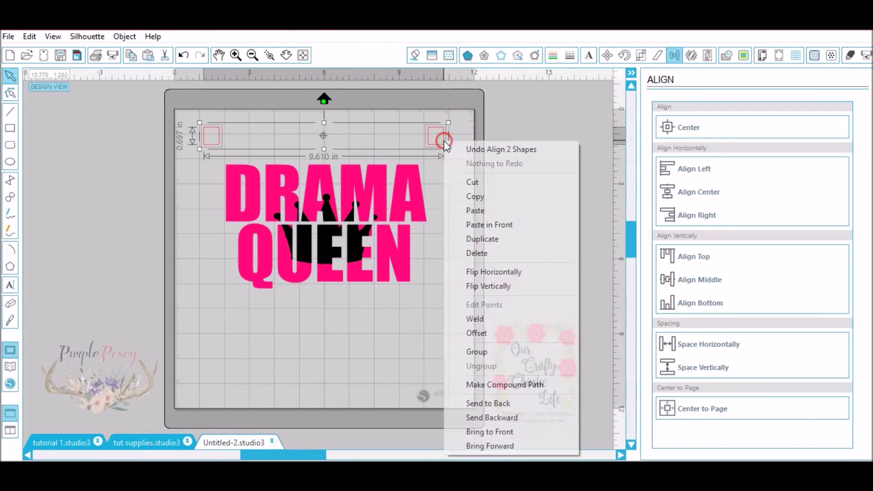
click(476, 352)
click(417, 56)
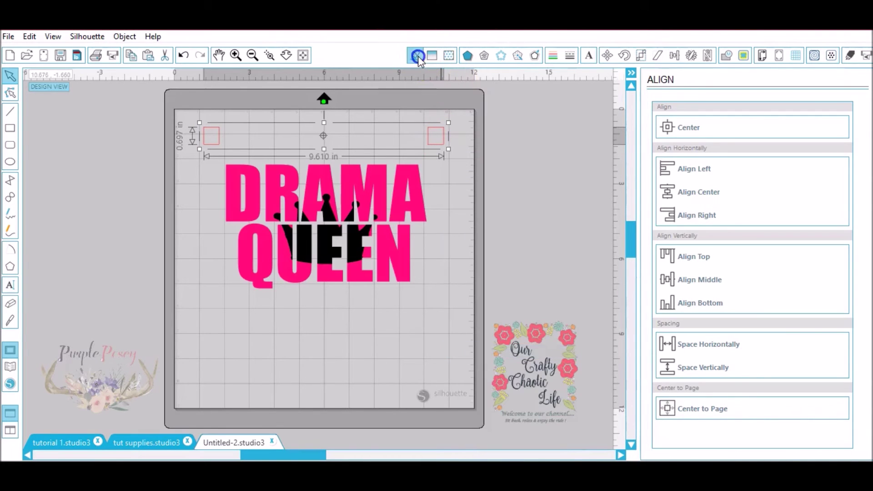
Step: Fill the square pair pink, then add a black duplicate of it just below the pink pair
click(819, 149)
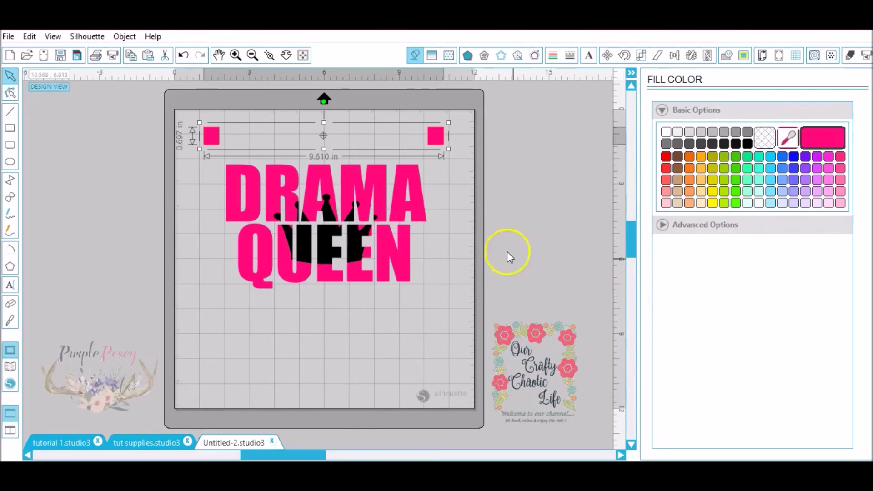
right_click(434, 148)
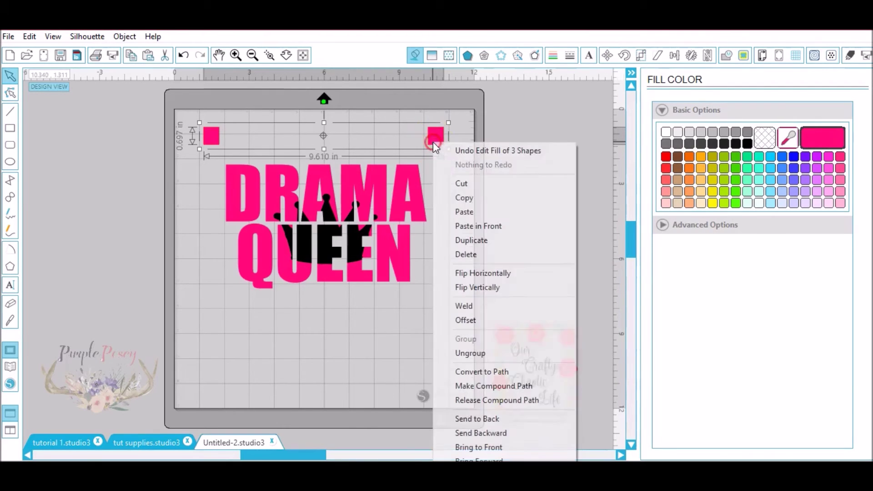
click(477, 242)
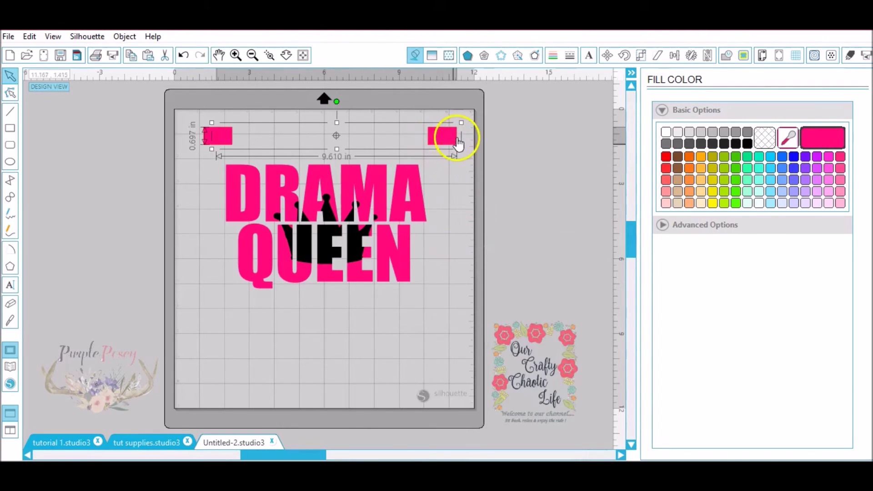
drag(454, 149, 441, 186)
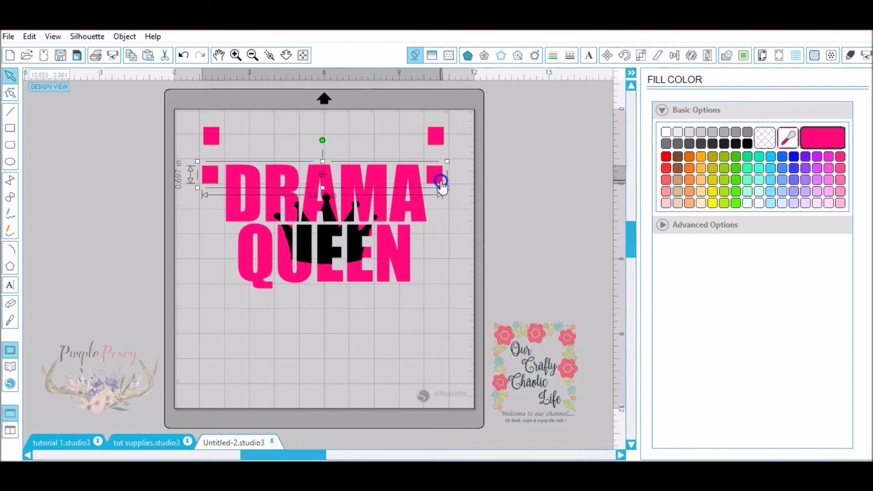
click(748, 144)
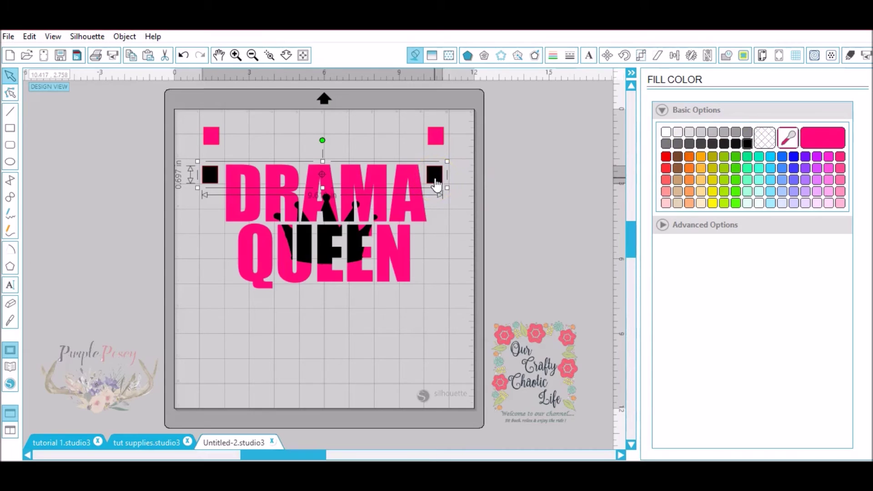
drag(436, 184, 438, 169)
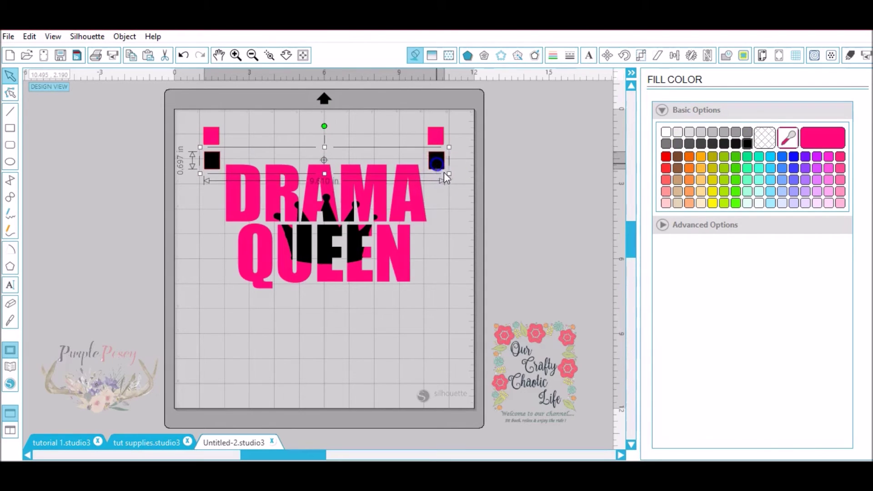
click(448, 190)
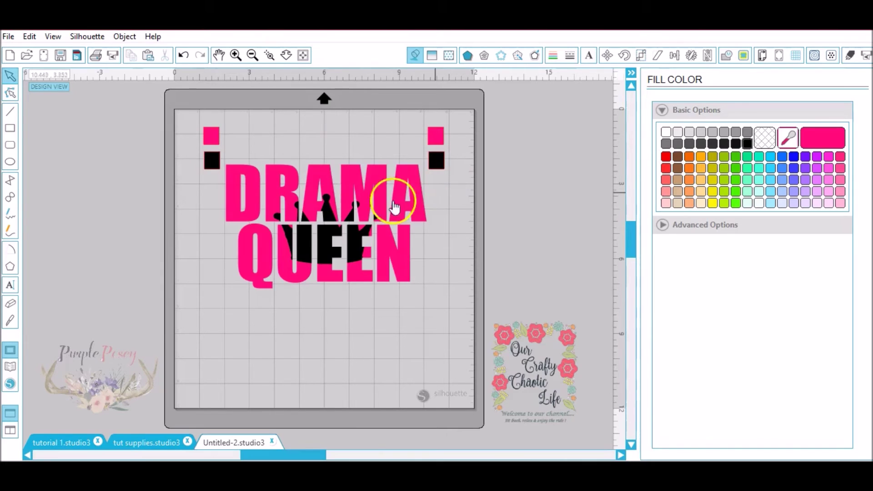
Step: Group the DRAMA QUEEN design together with the corner squares
click(356, 190)
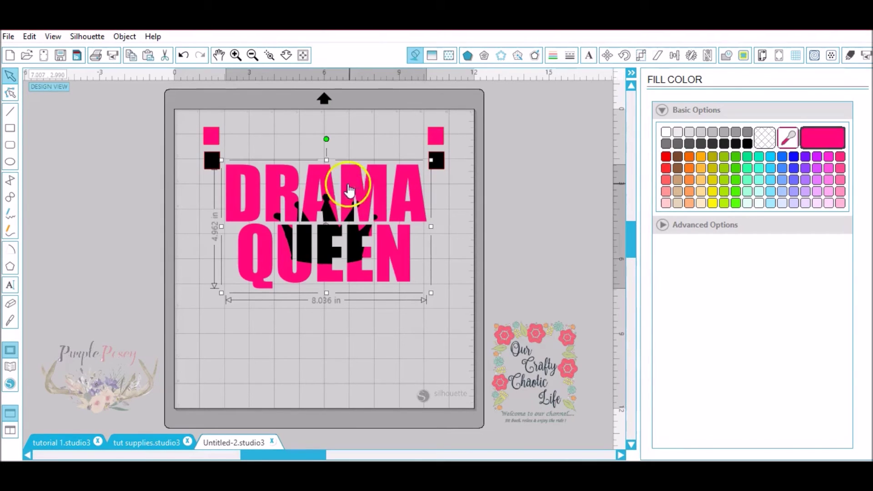
shift+click(209, 143)
right_click(210, 143)
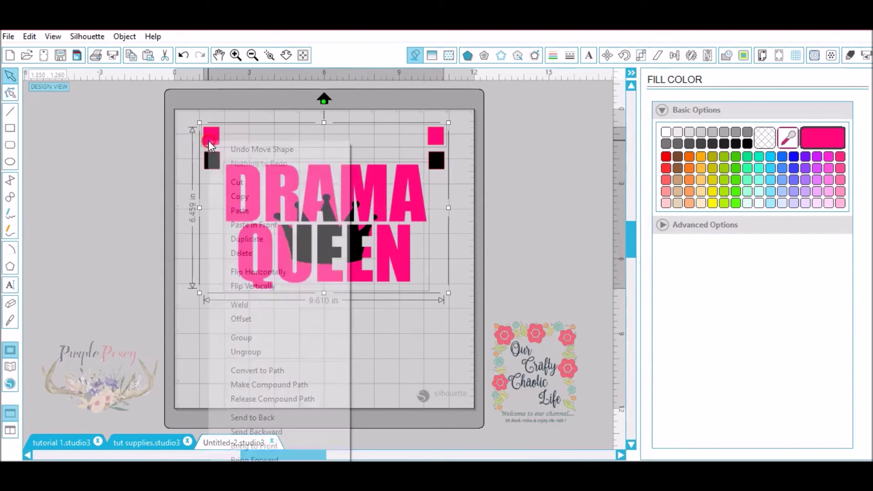
click(243, 337)
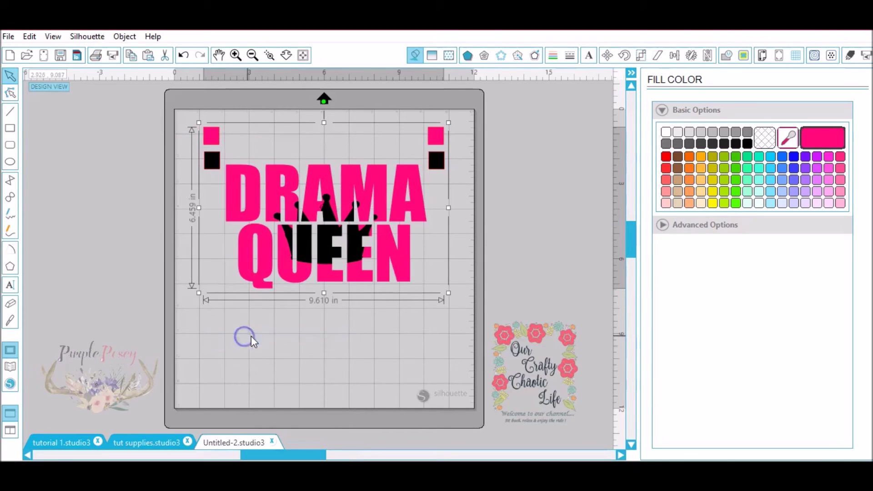
click(351, 347)
Step: Move the black squares onto the pink pair and fine-tune them two nudges down for exact alignment
mouse_move(216, 165)
mouse_down()
mouse_move(217, 142)
mouse_move(194, 152)
mouse_move(223, 149)
mouse_up()
click(270, 55)
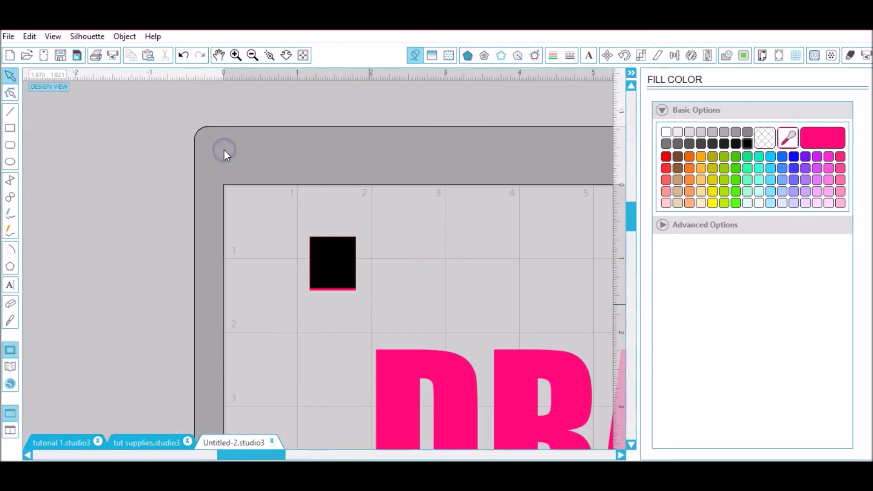
click(337, 284)
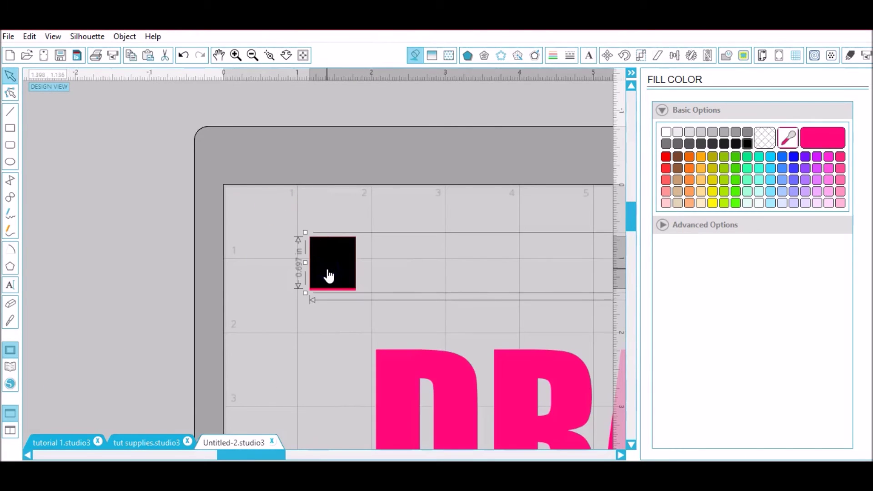
key(Down)
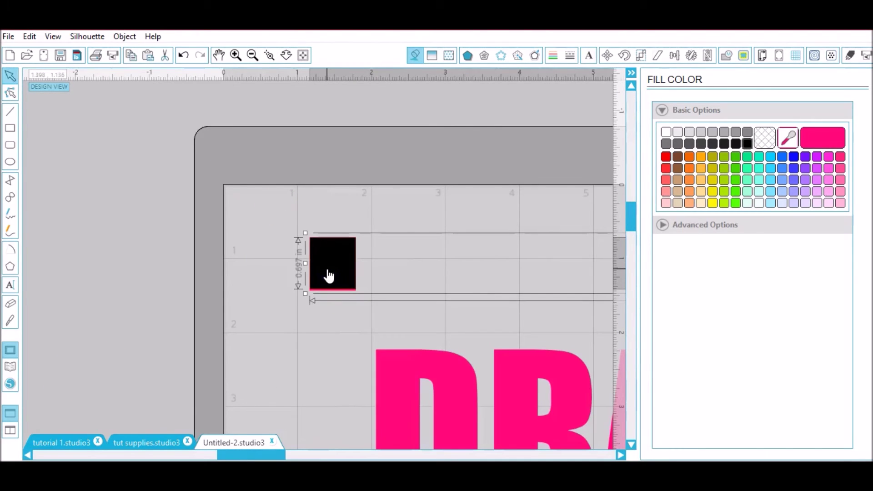
key(Down)
key(Down)
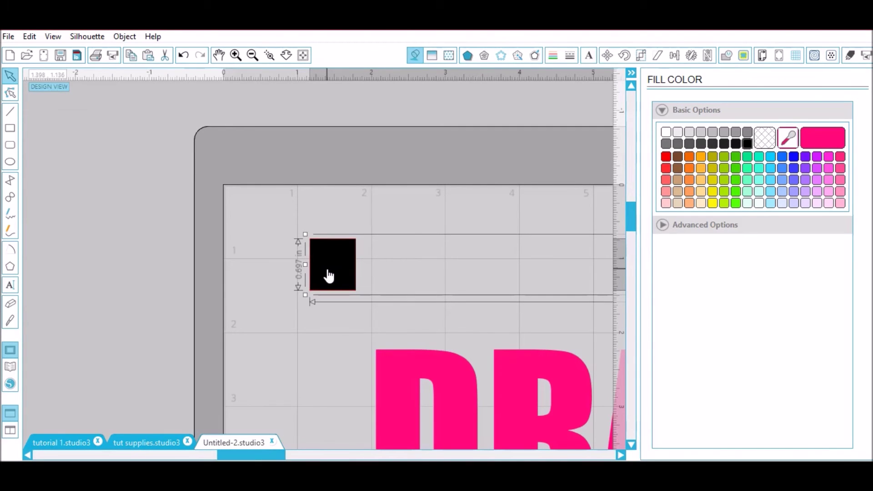
click(302, 54)
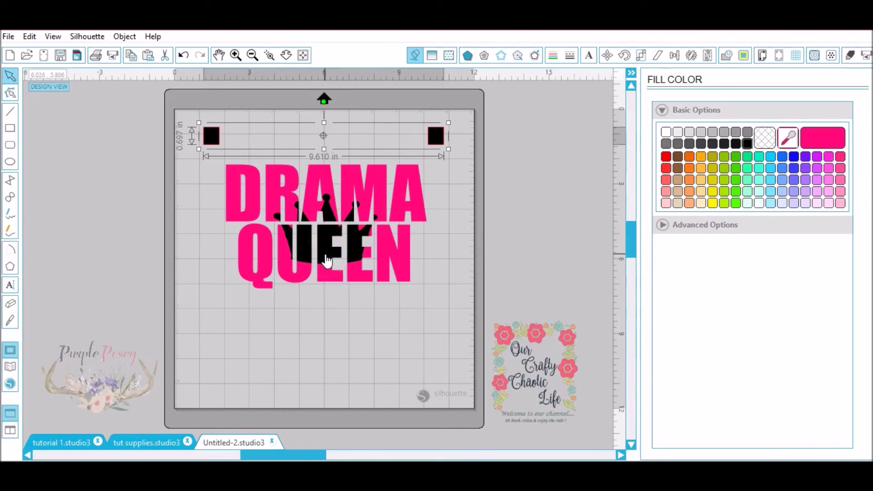
shift+click(327, 260)
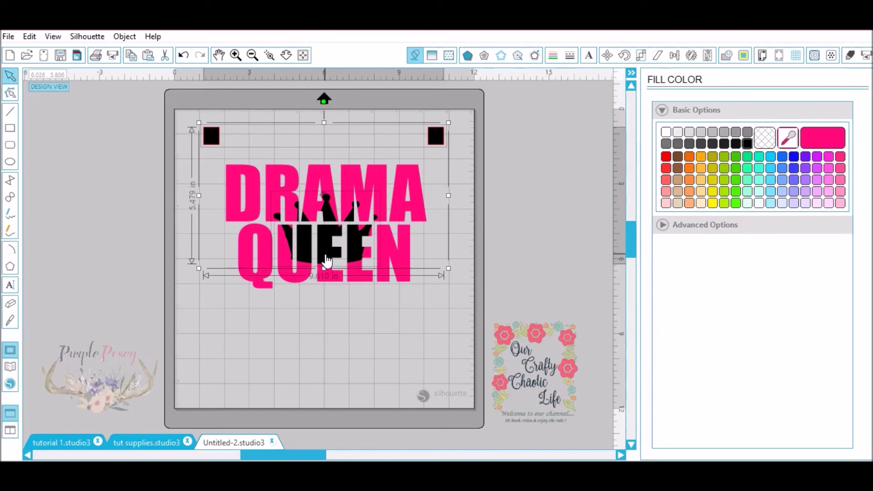
right_click(327, 261)
click(353, 356)
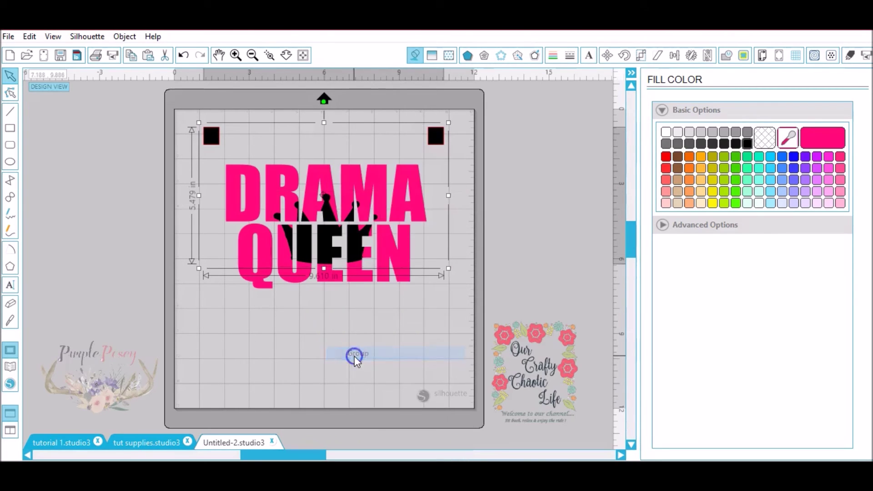
drag(393, 182, 367, 222)
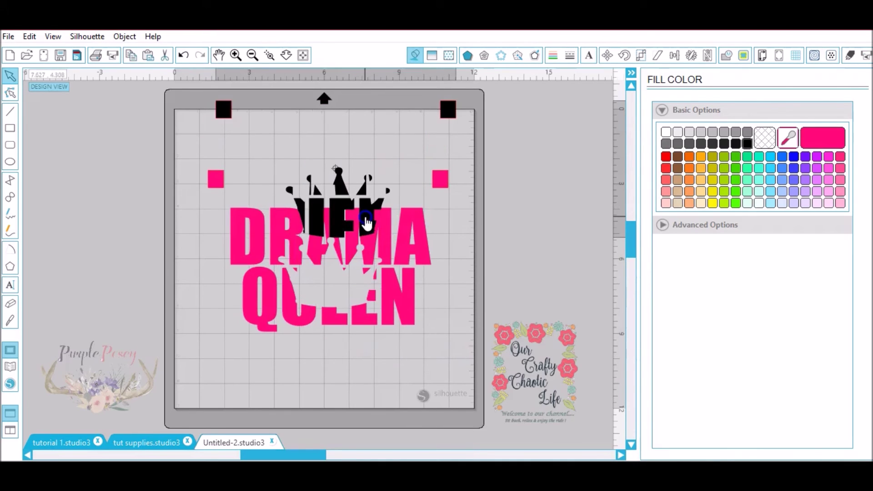
click(183, 55)
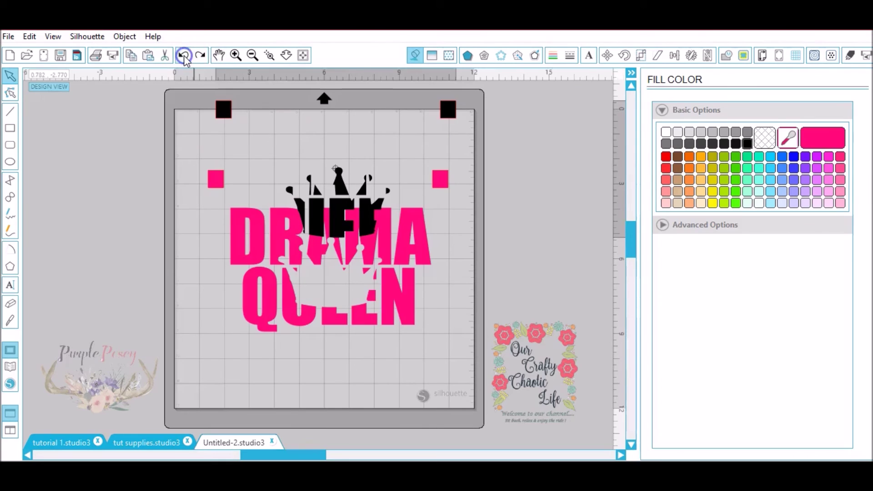
click(184, 55)
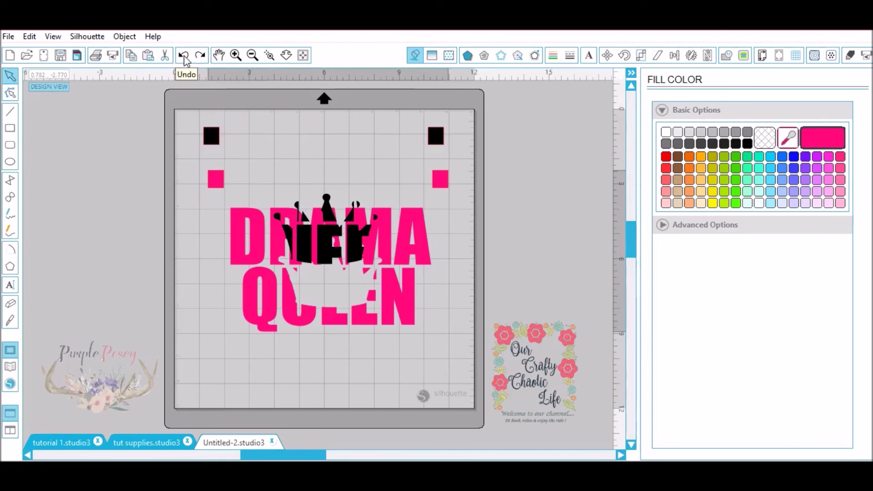
click(184, 59)
Step: Cut by Fill Color with RGB (255,9,120) off and RGB (0,0,0) on, then show Design Page Settings
click(850, 56)
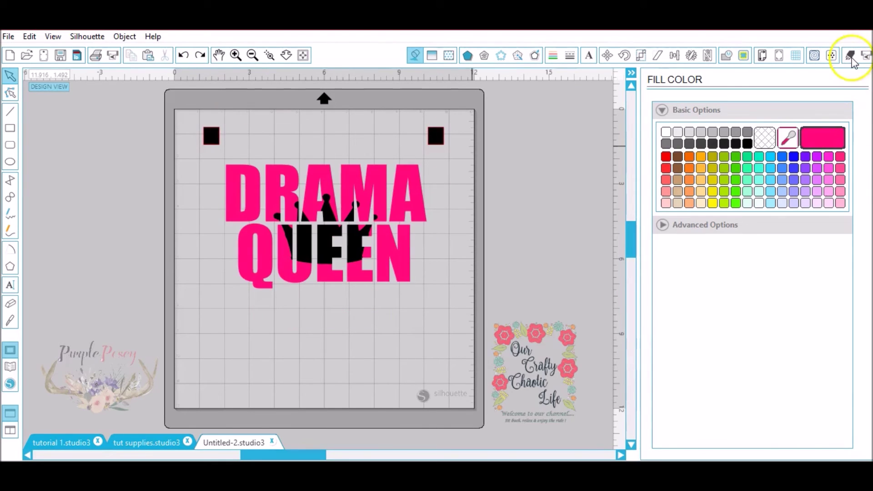
click(850, 56)
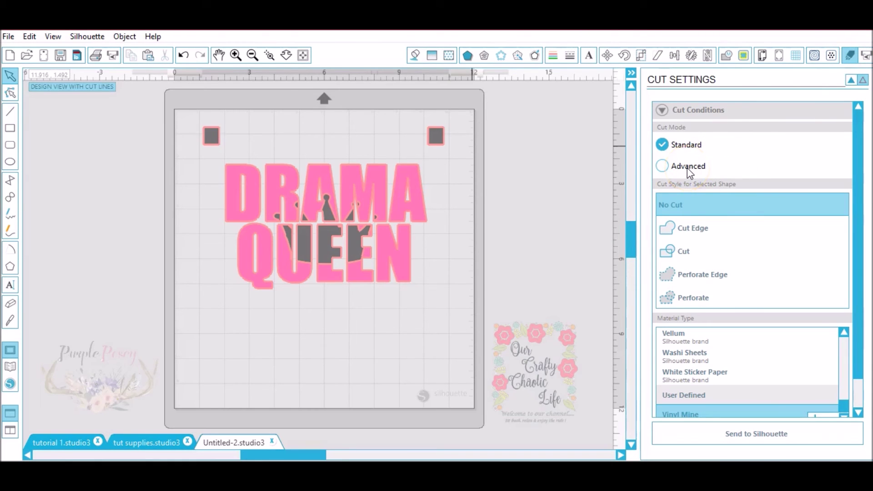
click(688, 168)
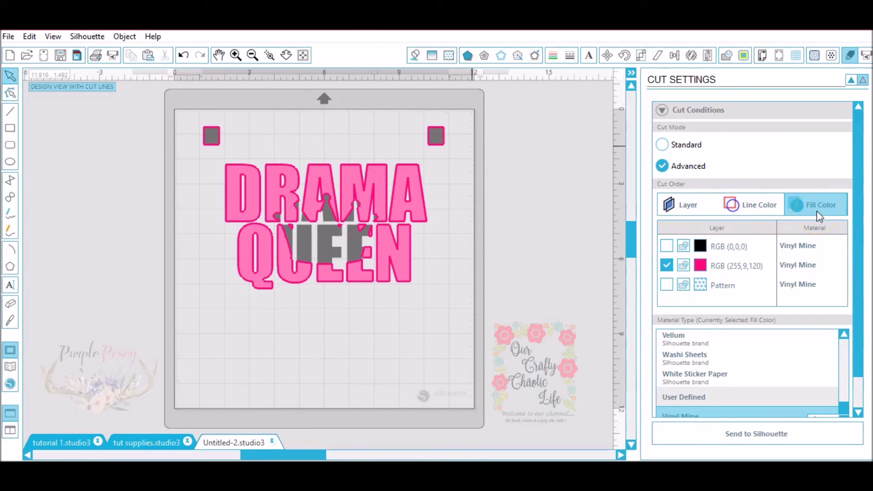
click(665, 268)
click(666, 265)
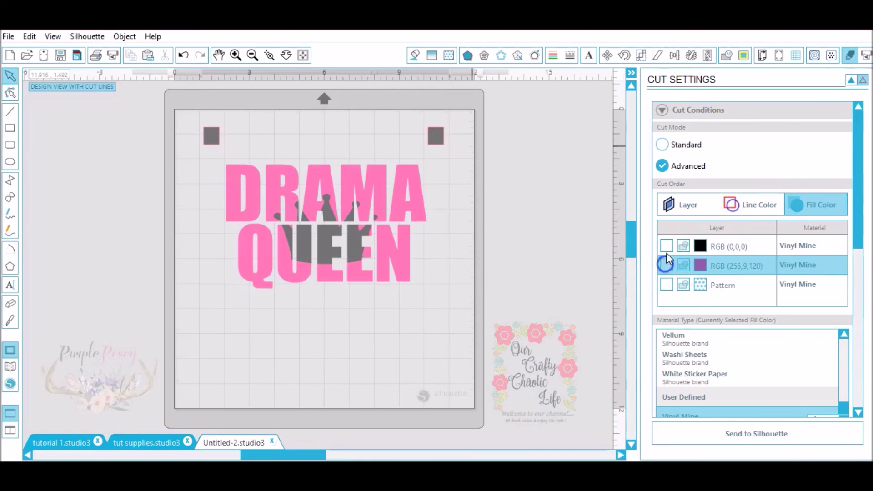
click(667, 249)
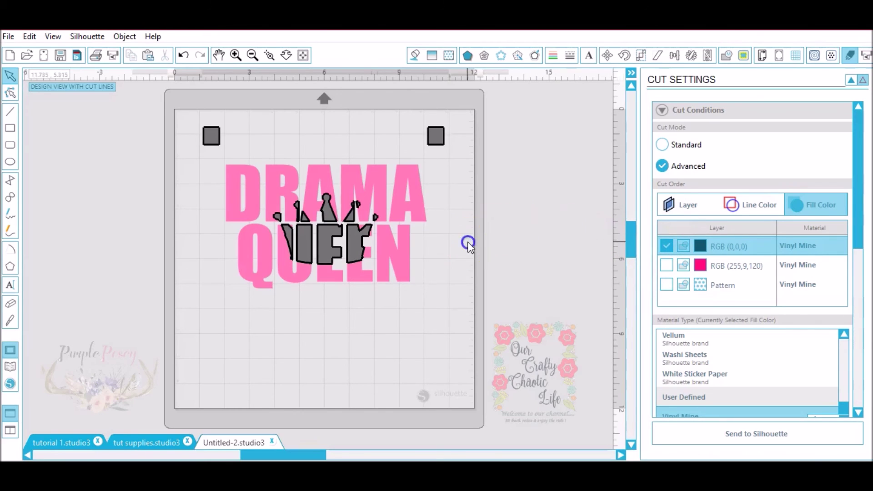
click(762, 56)
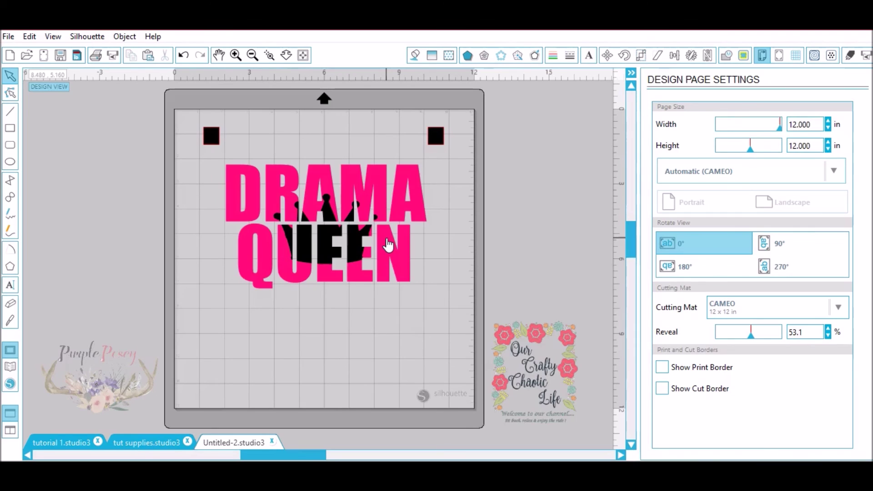
click(211, 136)
click(438, 147)
click(116, 436)
click(361, 253)
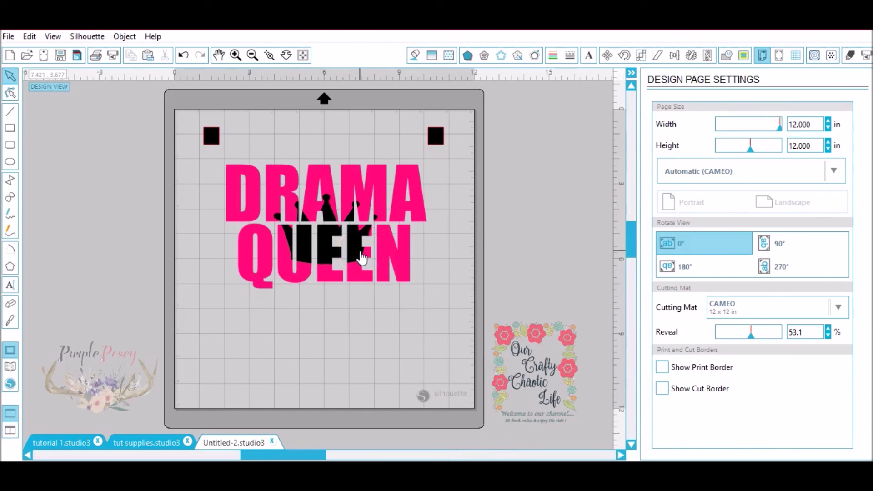
click(312, 189)
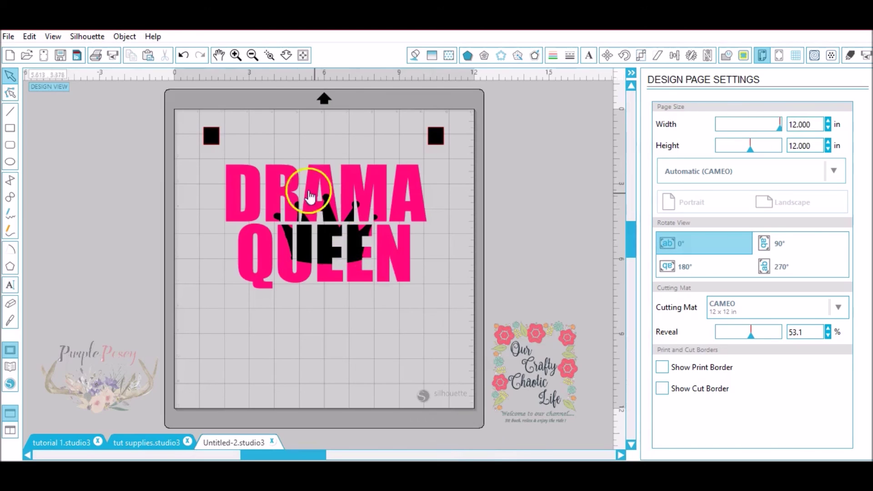
click(214, 138)
click(399, 141)
click(435, 137)
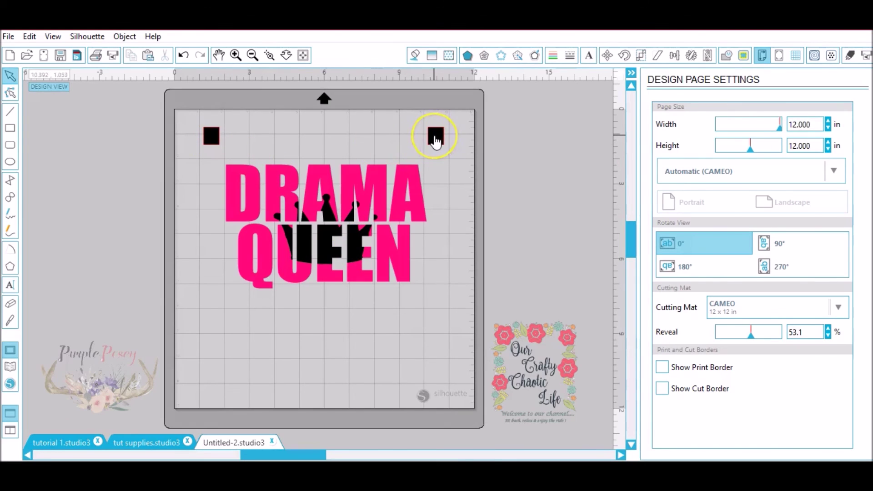